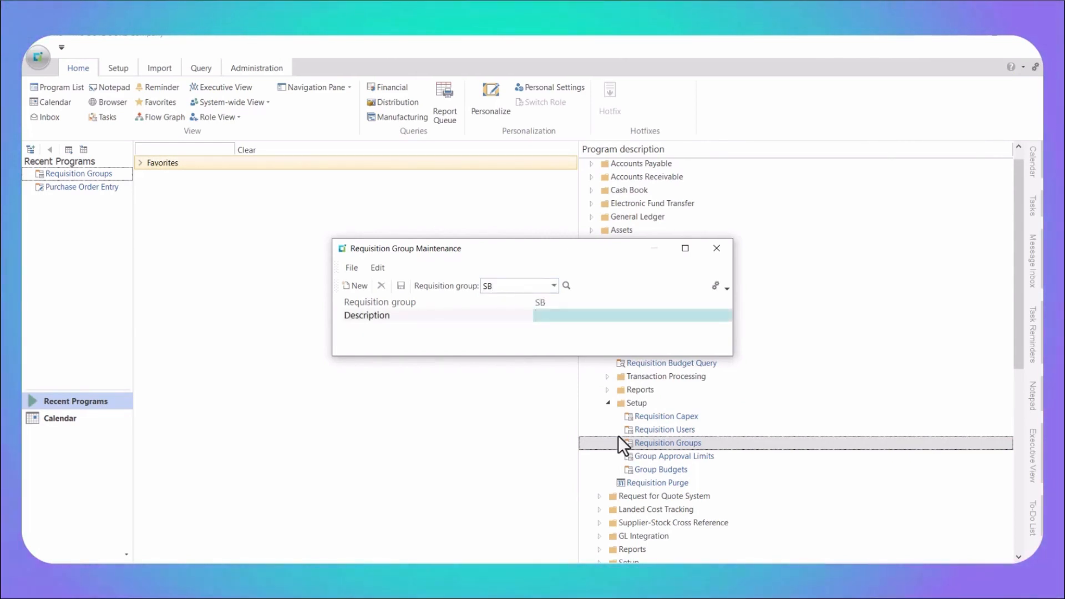
Give requisition group SB the description "Senior Buyer" and save it.
type("Se")
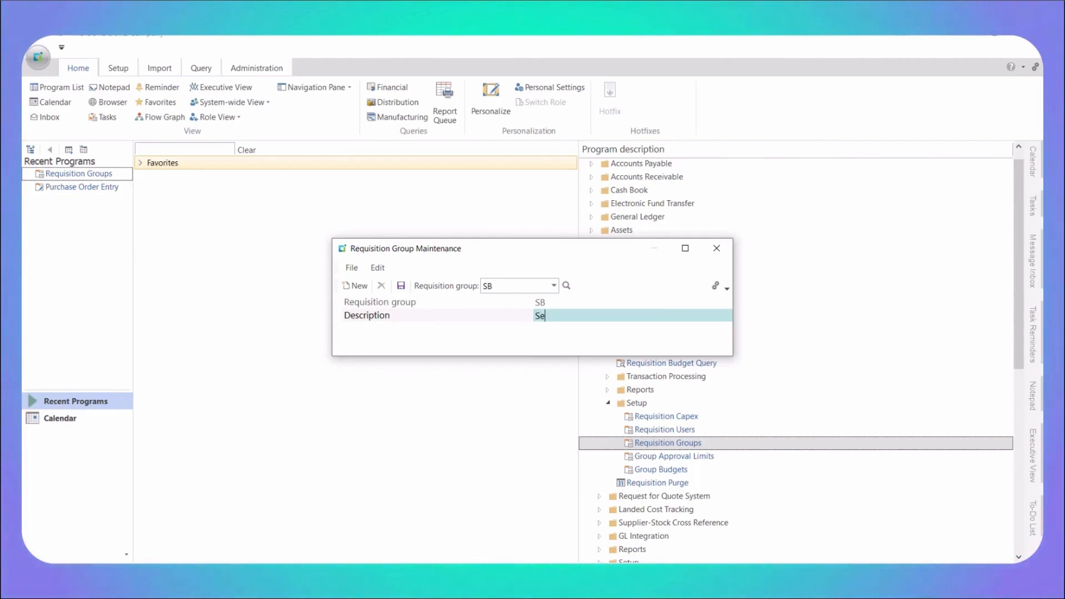
type("nio")
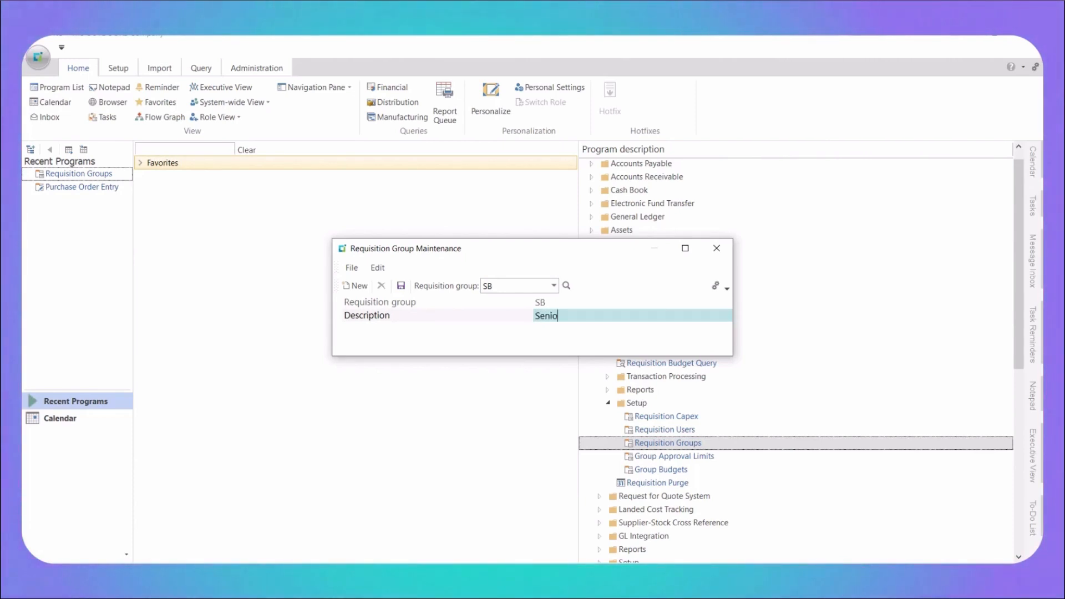
type("r Bu")
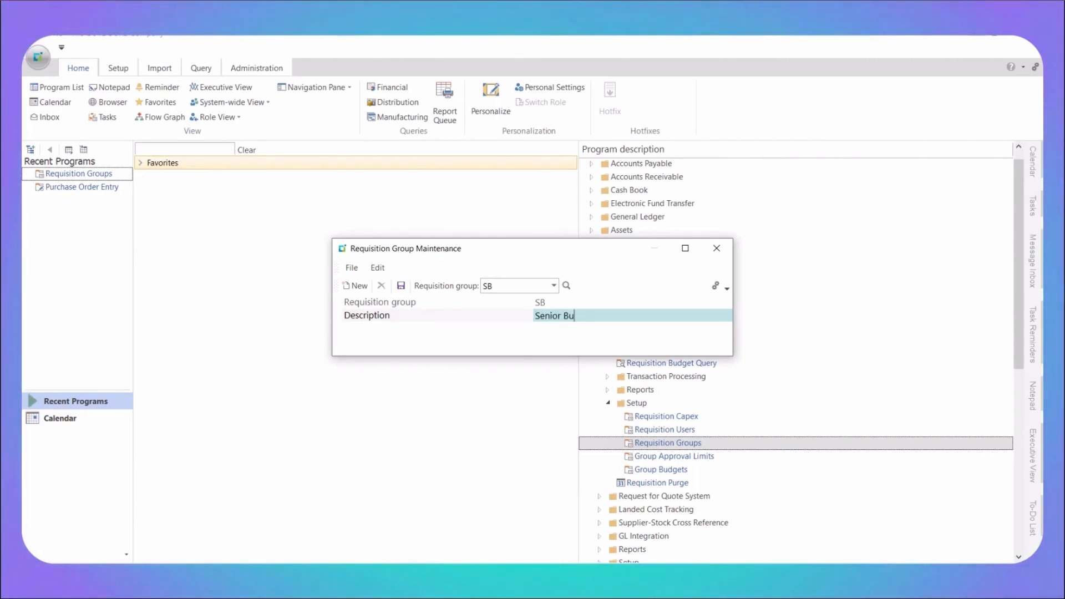
type("yer")
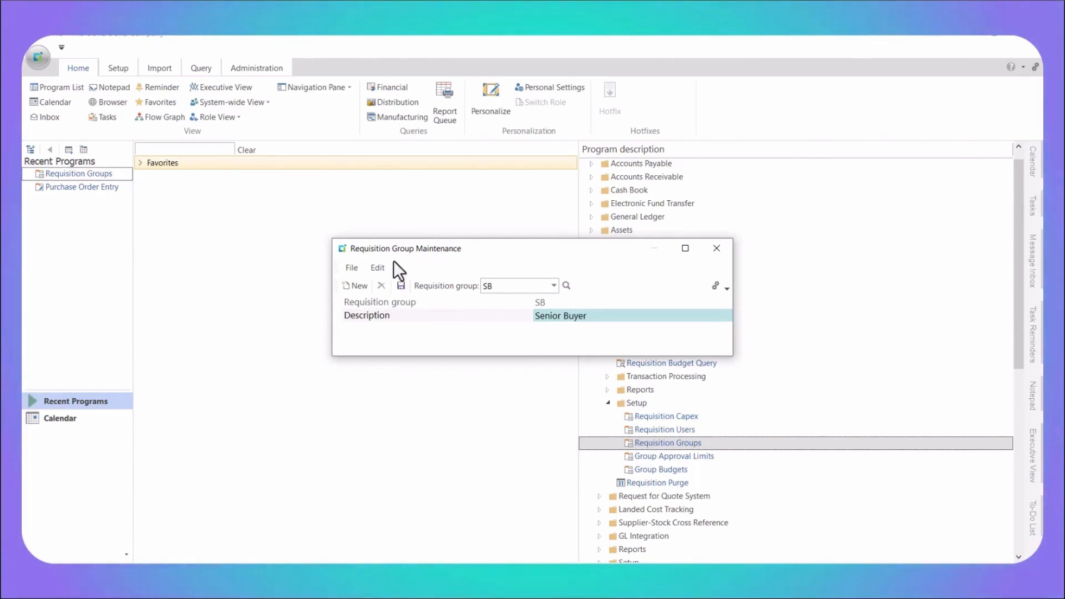
left_click(402, 287)
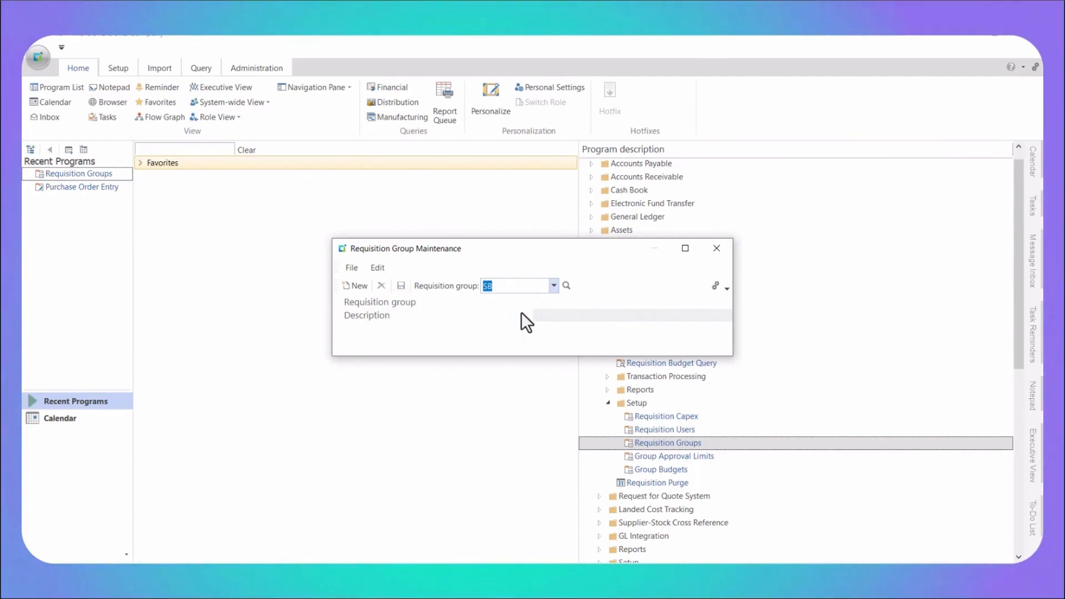
Create requisition group JB with the description "Junior Buyer" and save it.
type("JB")
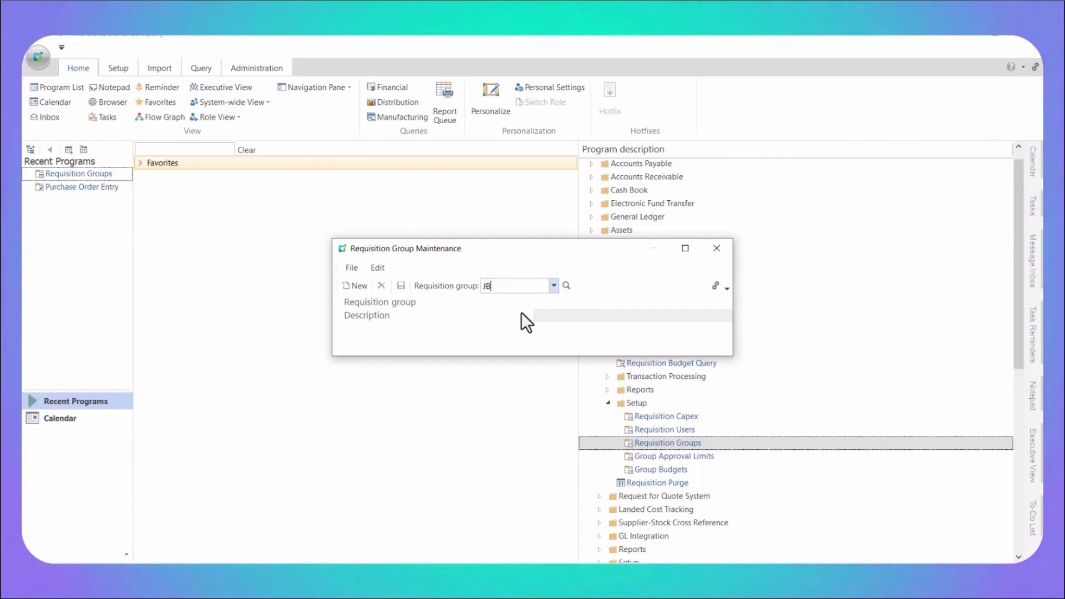
key("Tab")
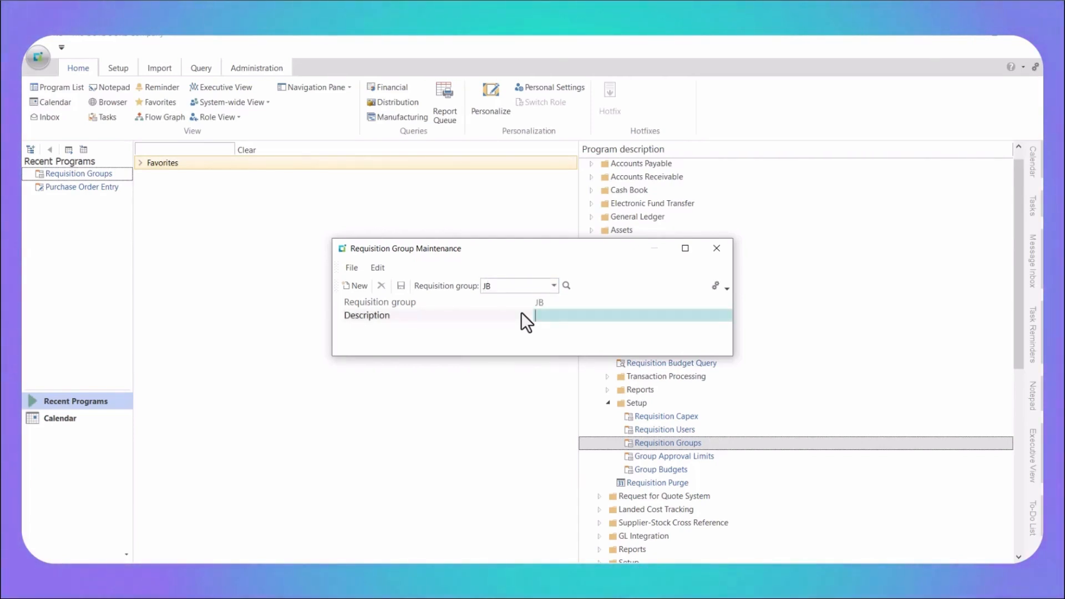
type("Ju")
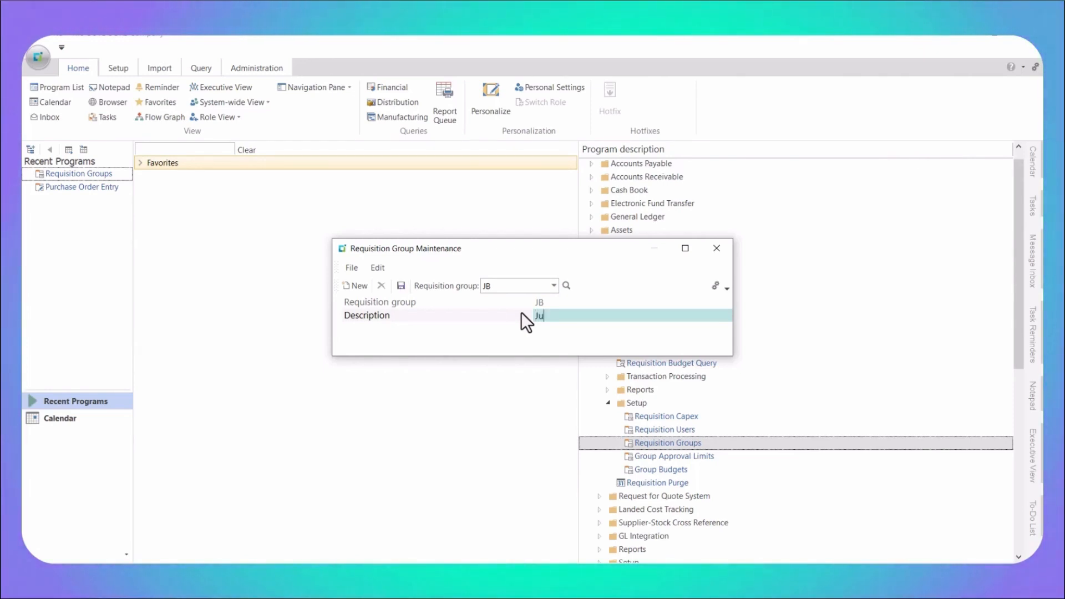
type("nior")
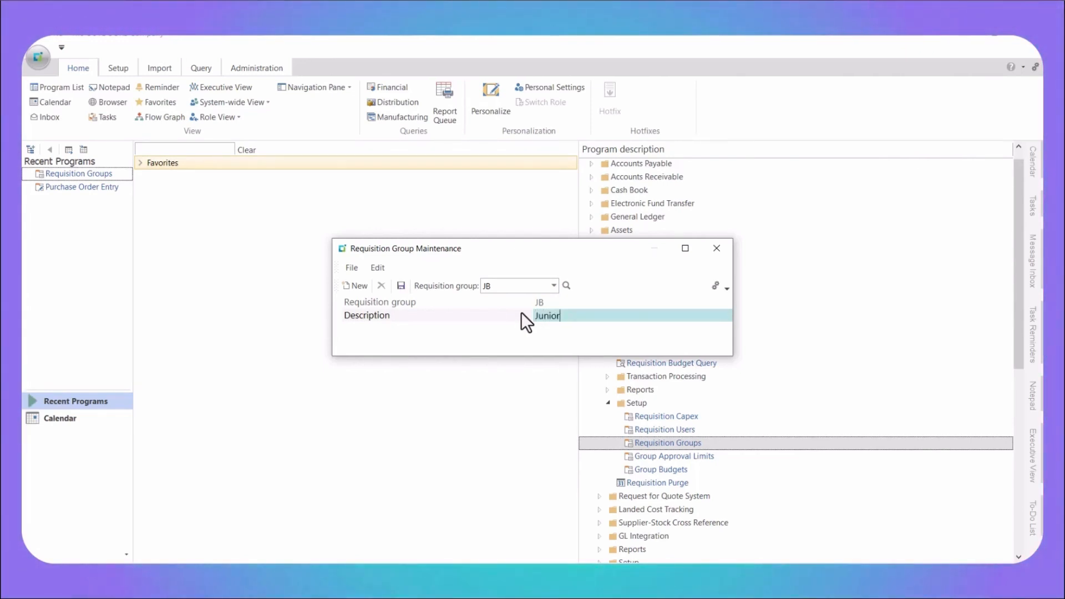
type(" B")
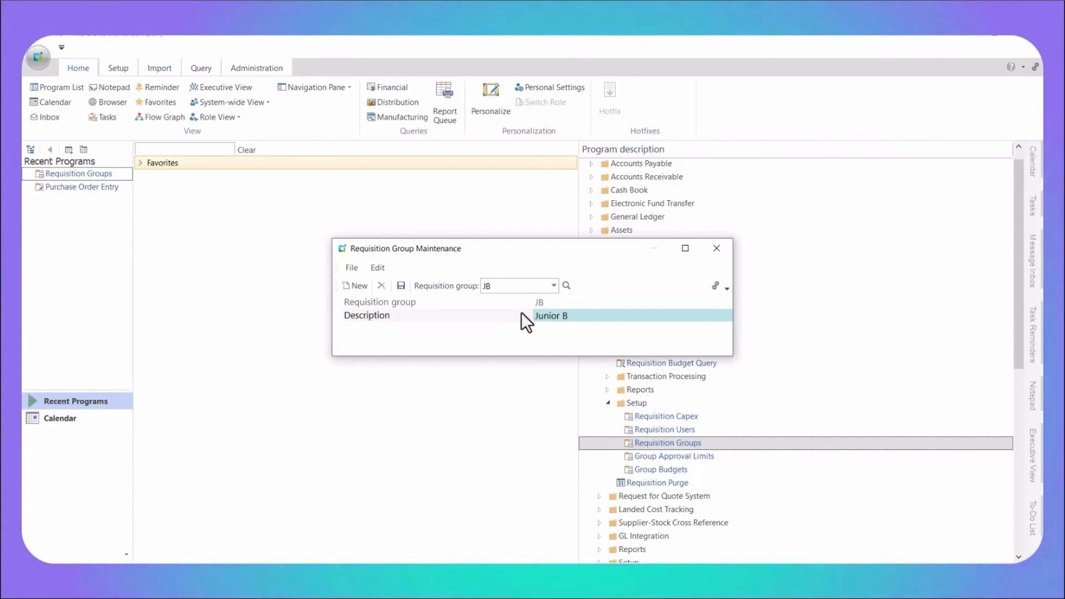
type("u")
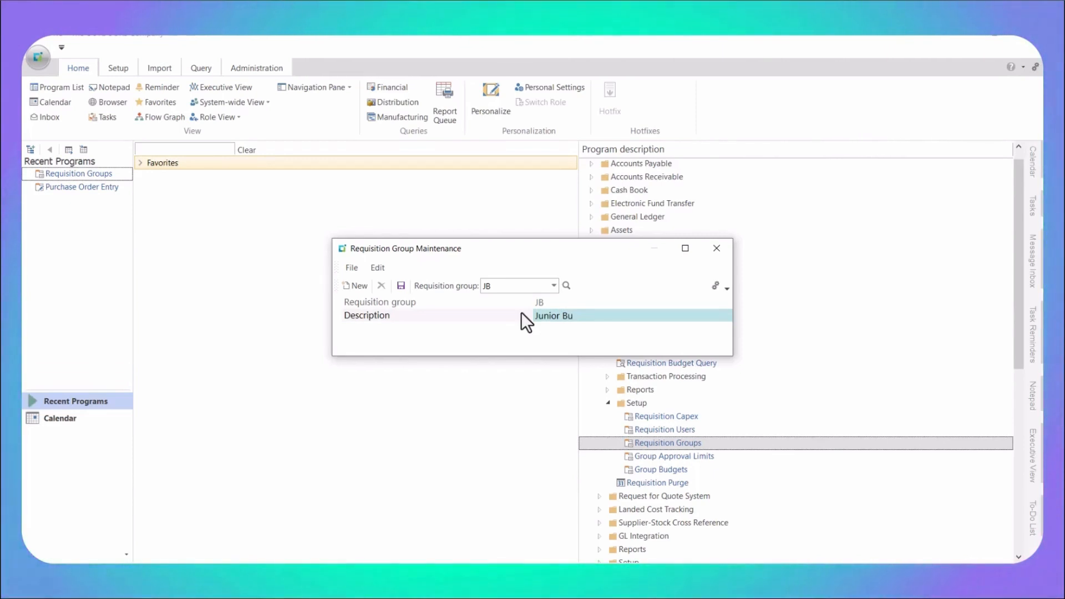
type("yer")
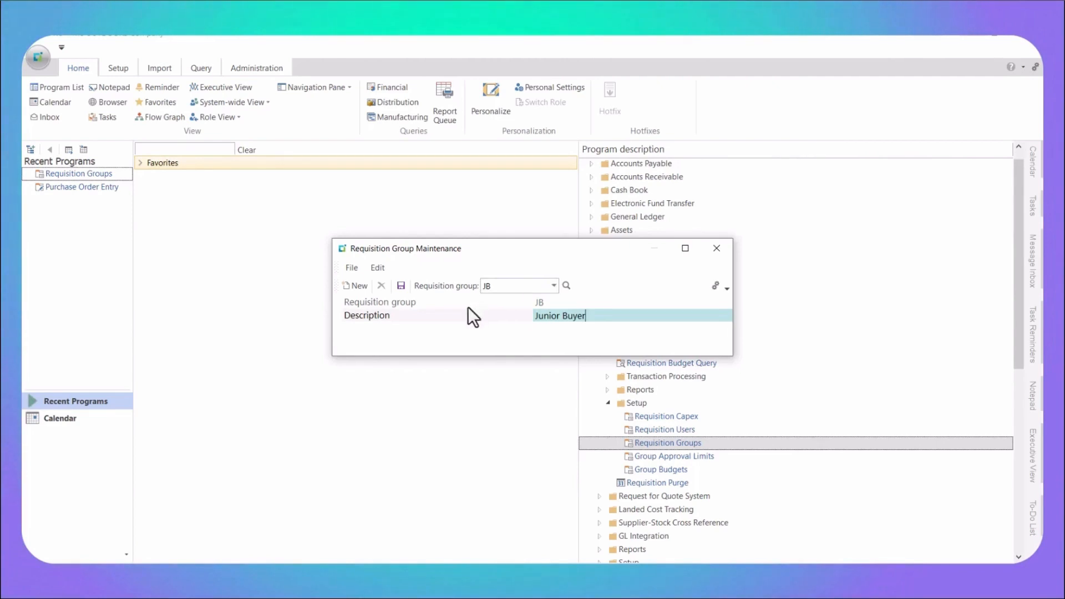
left_click(401, 286)
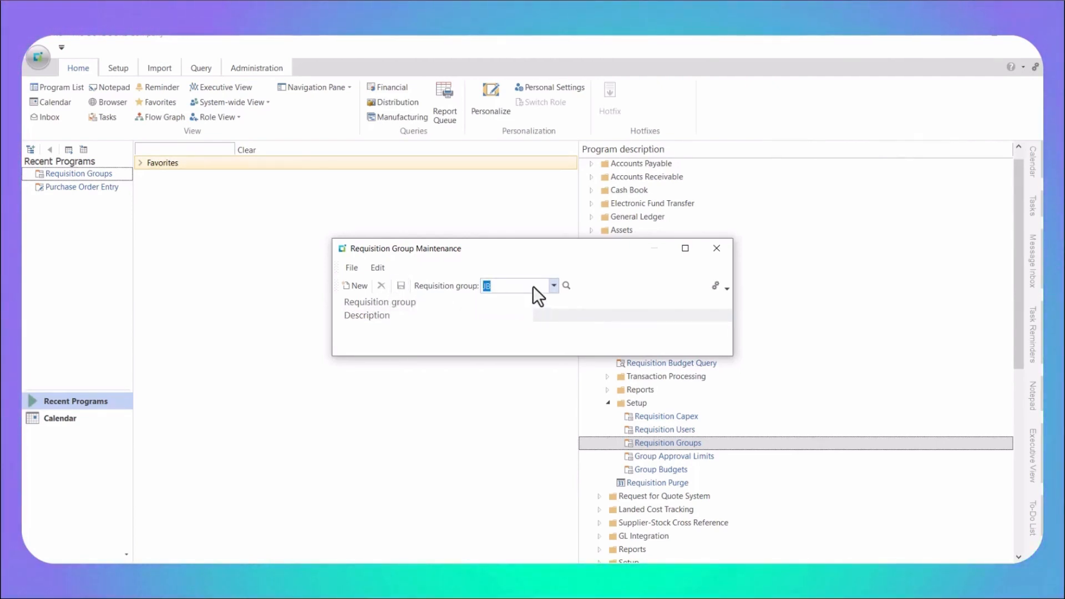
Create requisition group PM with the description "Purchasing Manager", save it and close Requisition Group Maintenance.
type("PM")
key("Tab")
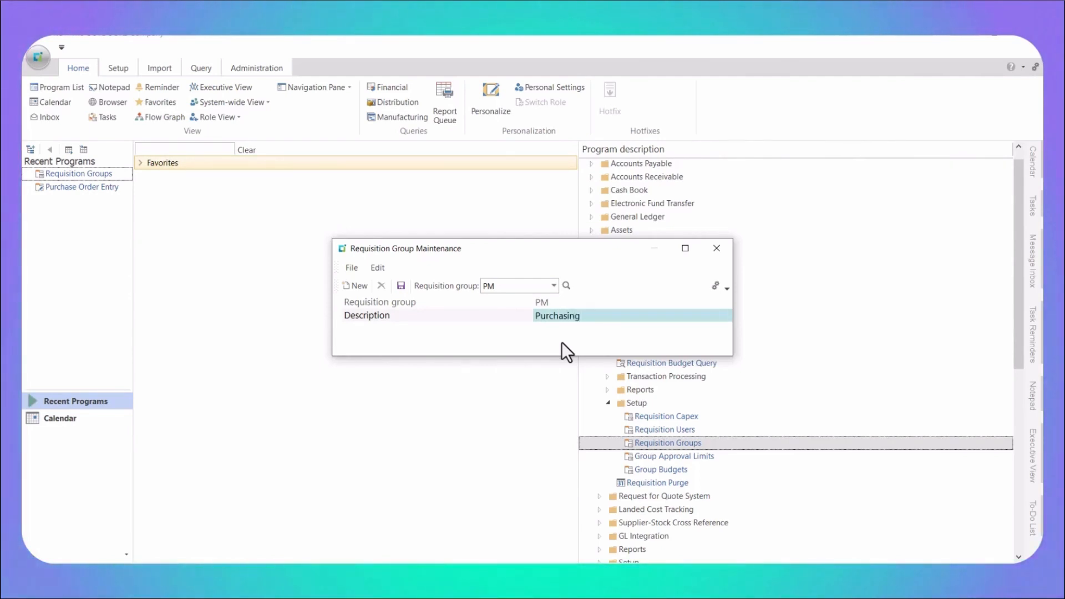
type("Manager")
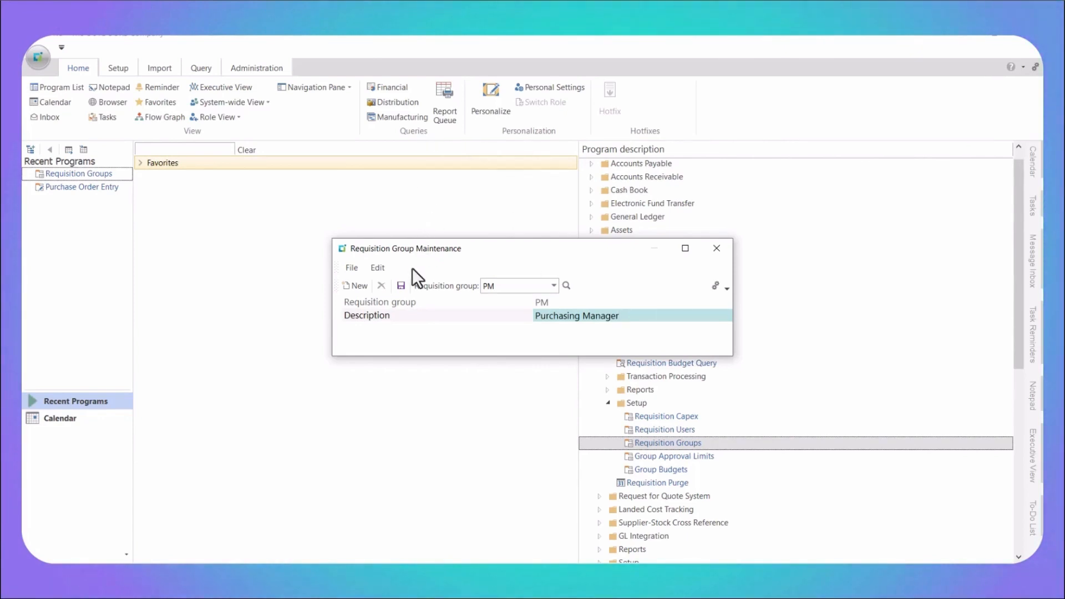
left_click(400, 289)
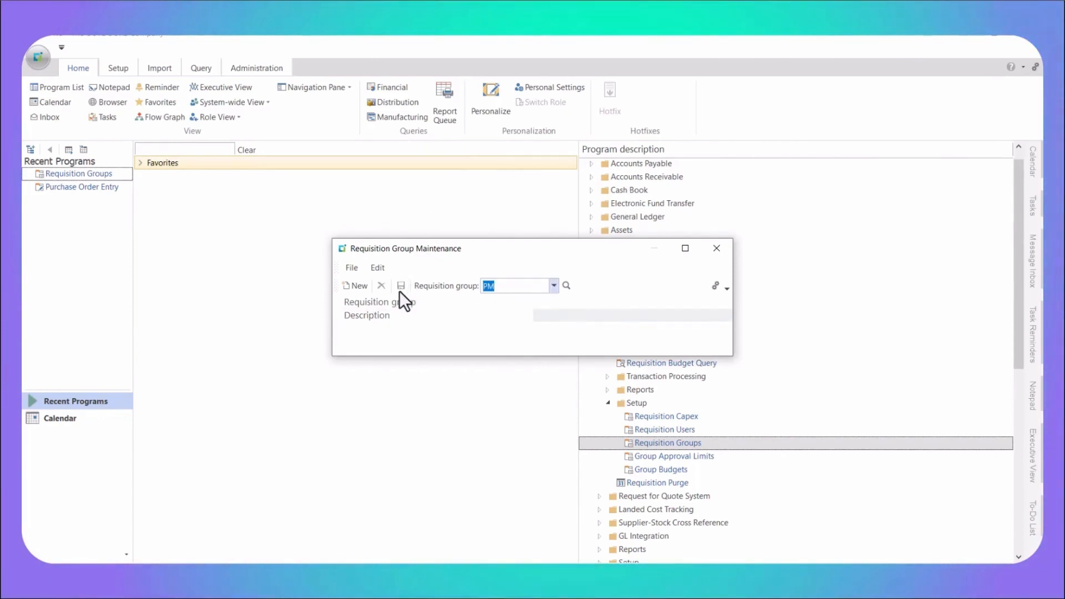
left_click(714, 252)
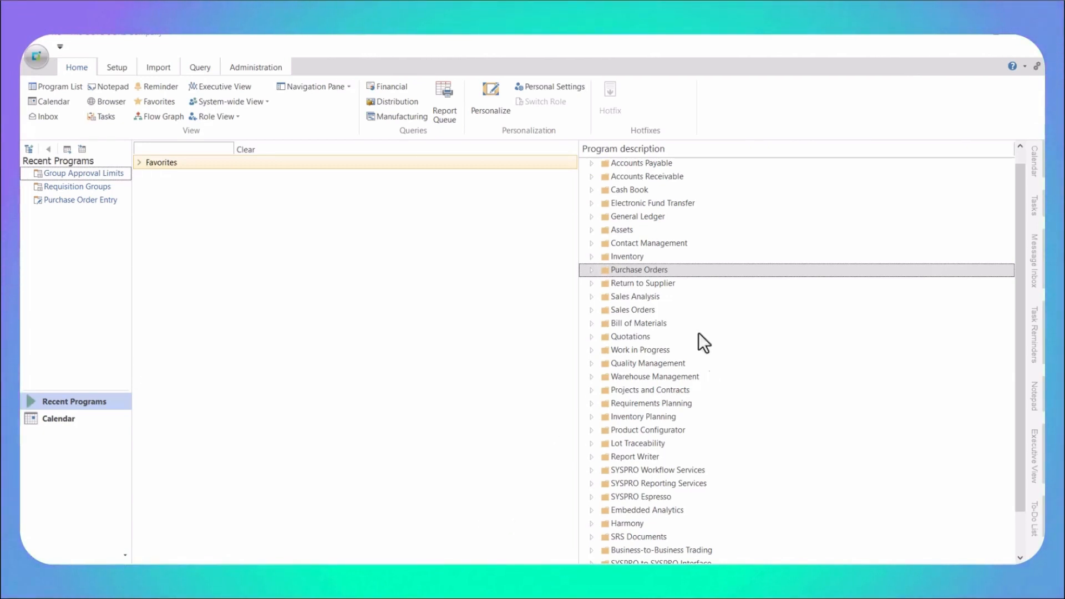
Open the Group Approval Limits program from the Requisition System setup under Purchase Orders.
left_click(591, 269)
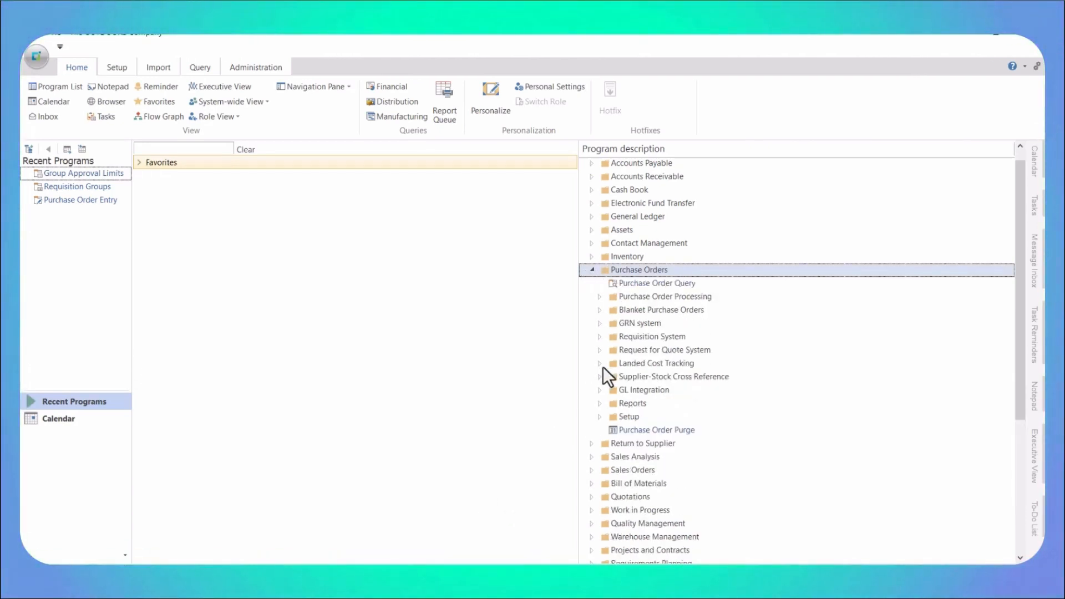
left_click(599, 337)
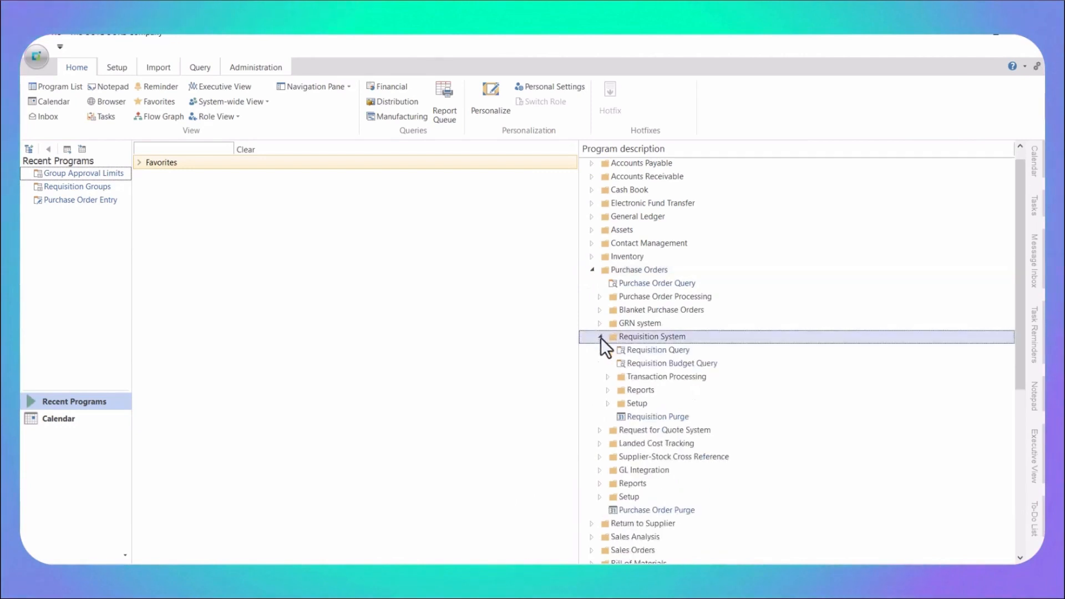
left_click(607, 403)
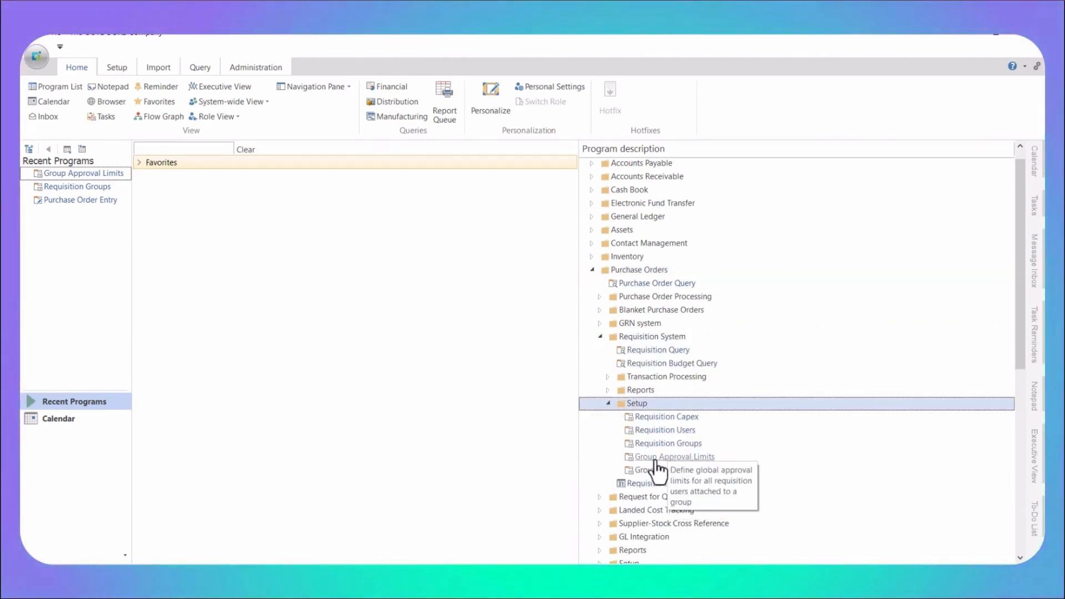
left_click(697, 458)
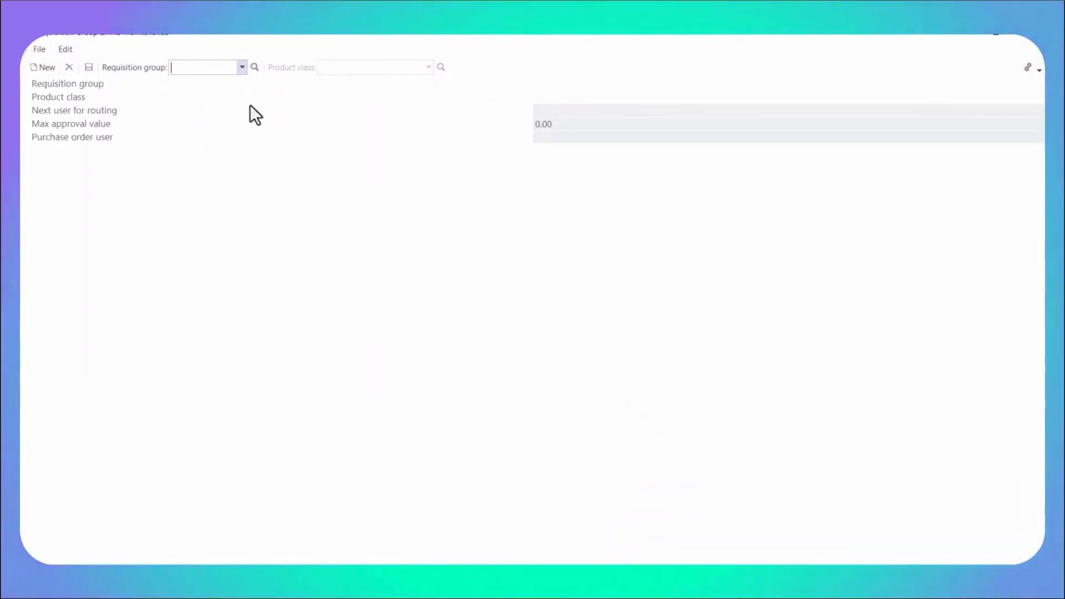
Set the maximum approval value for requisition group SB to 10,000 and save the limit.
left_click(188, 63)
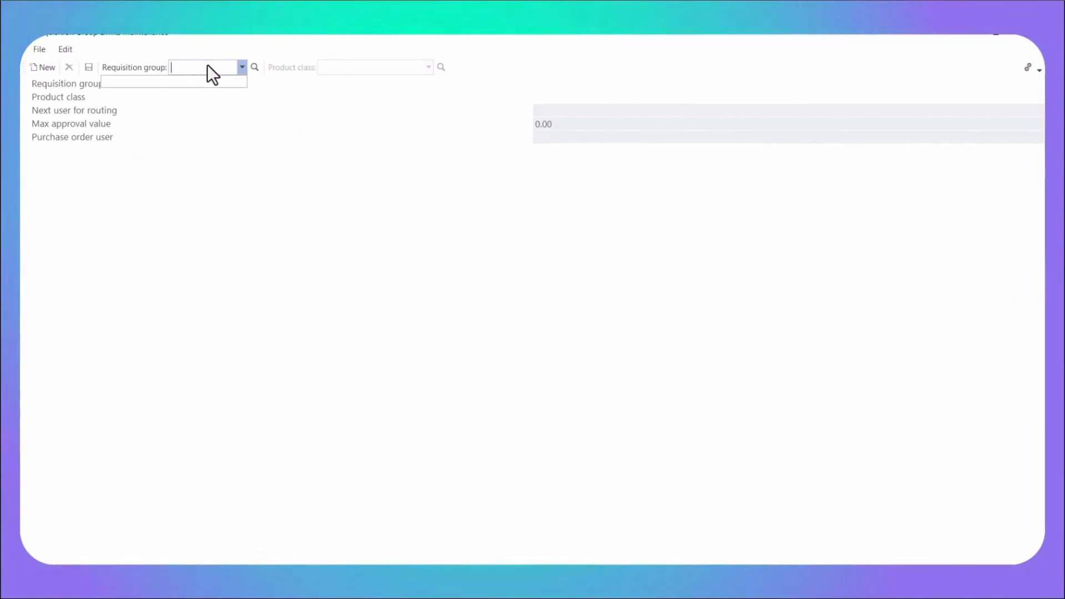
type("SB")
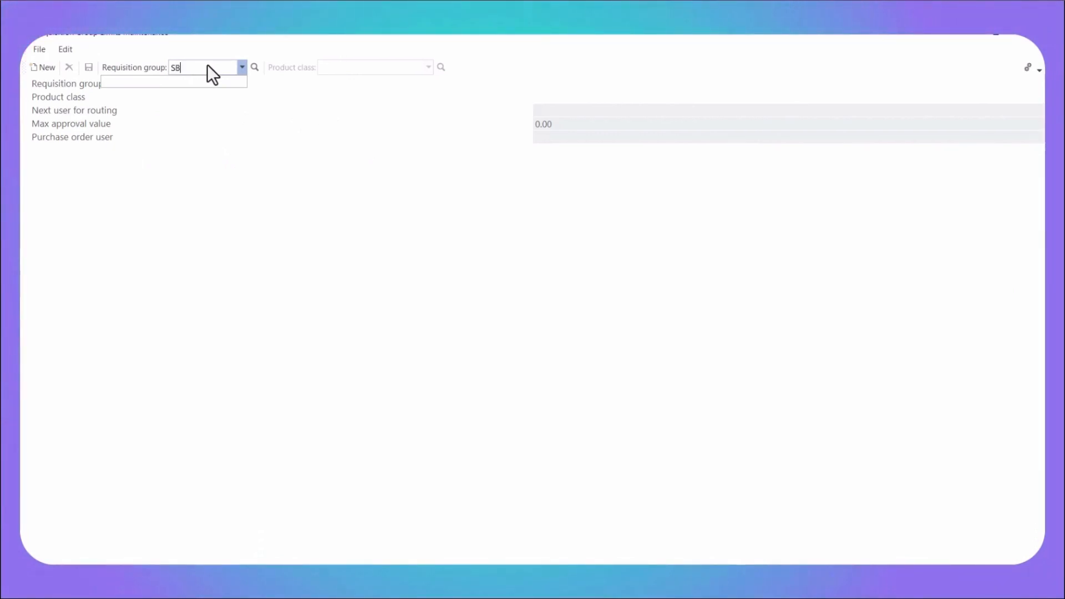
key("Tab")
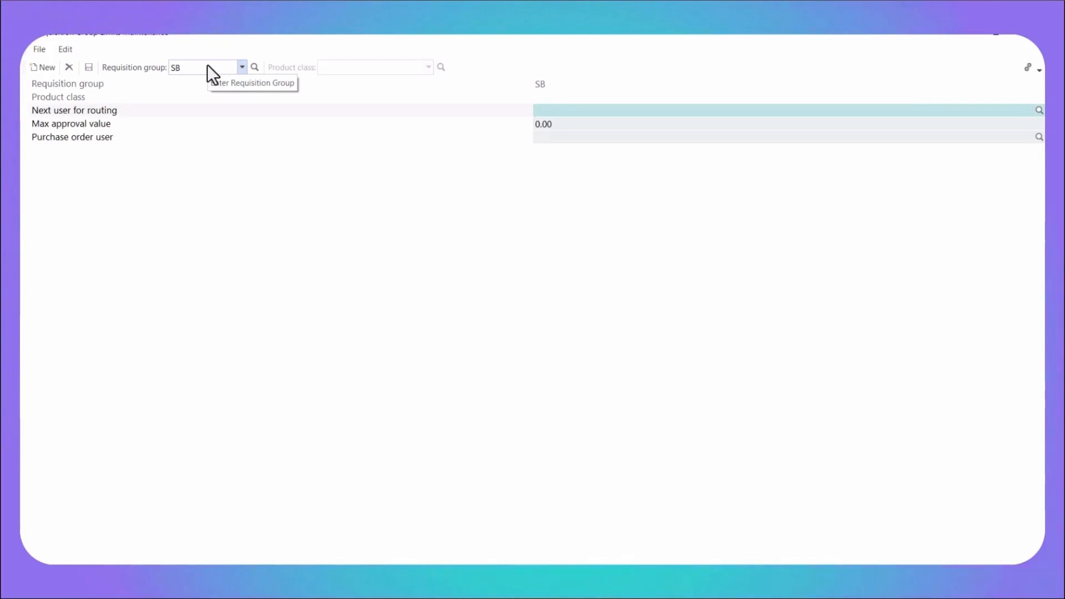
key("Tab")
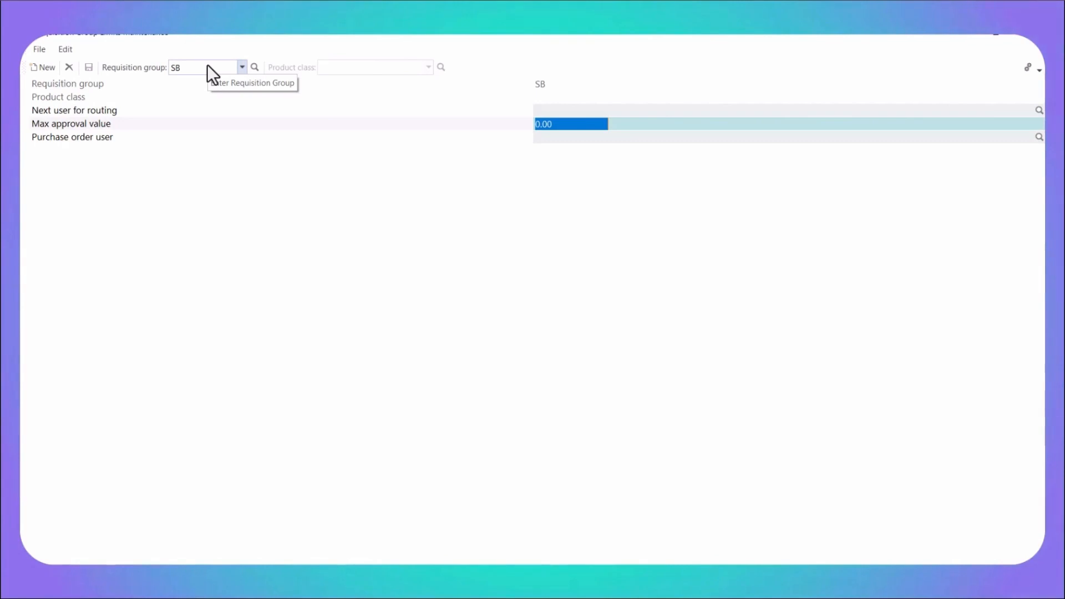
type("10")
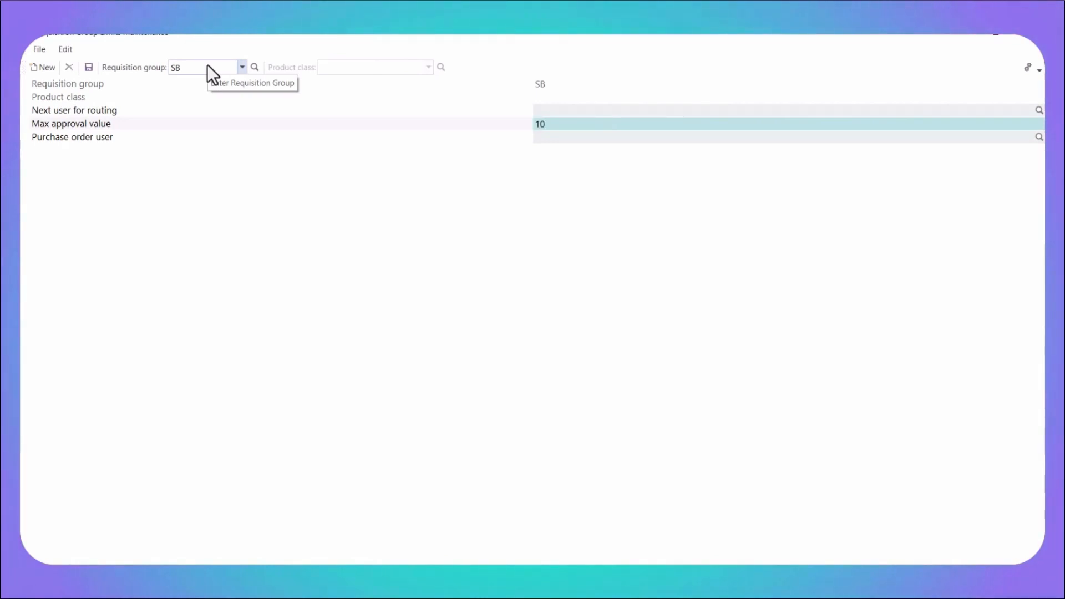
type("000")
key("Tab")
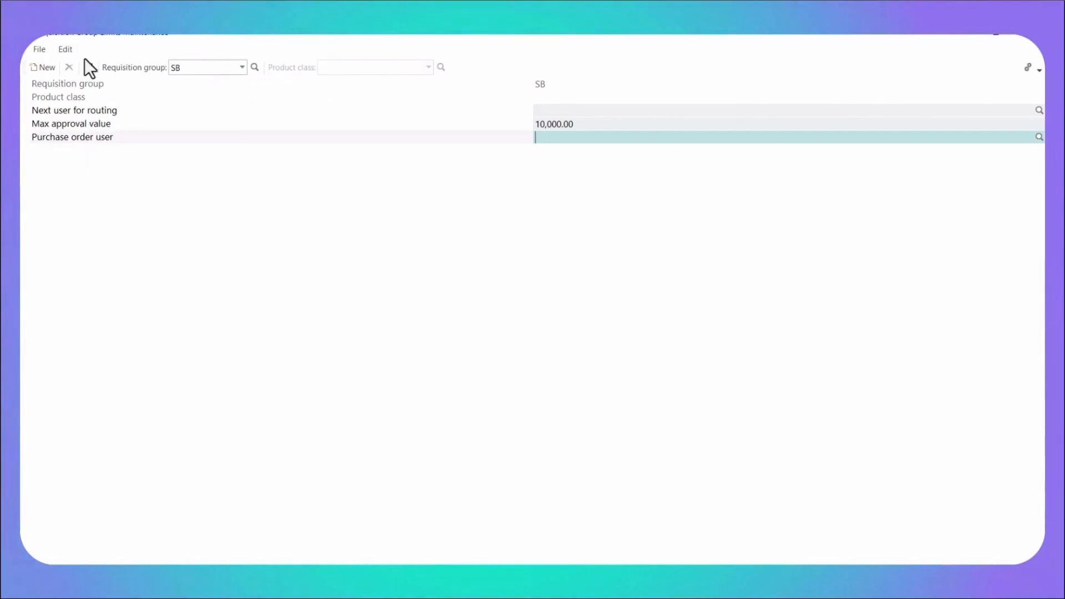
left_click(89, 68)
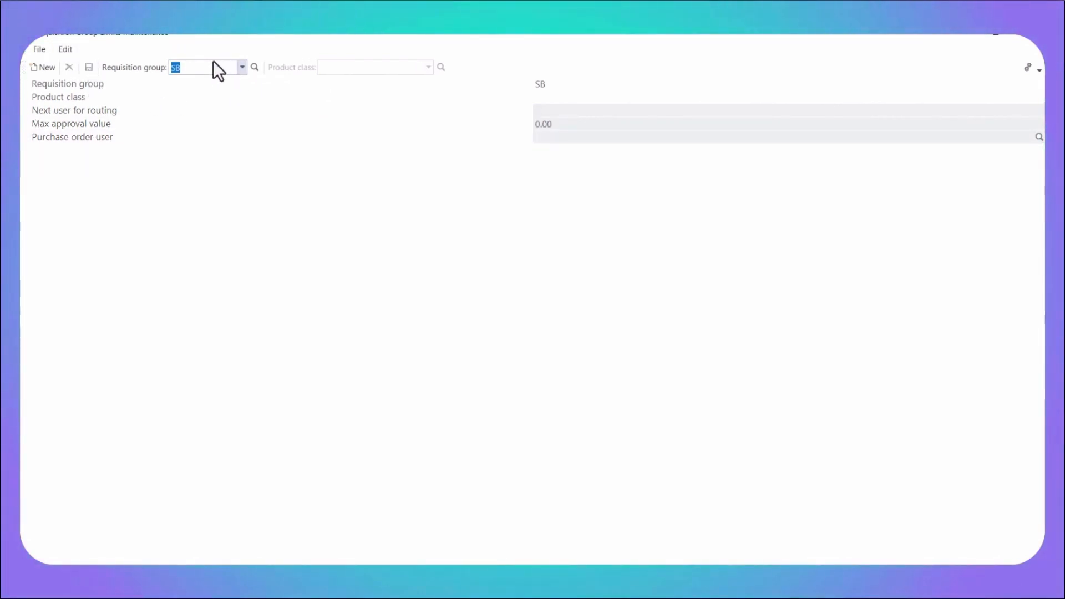
Set the maximum approval value for requisition group JB to 5,000 and save the limit.
type("JB")
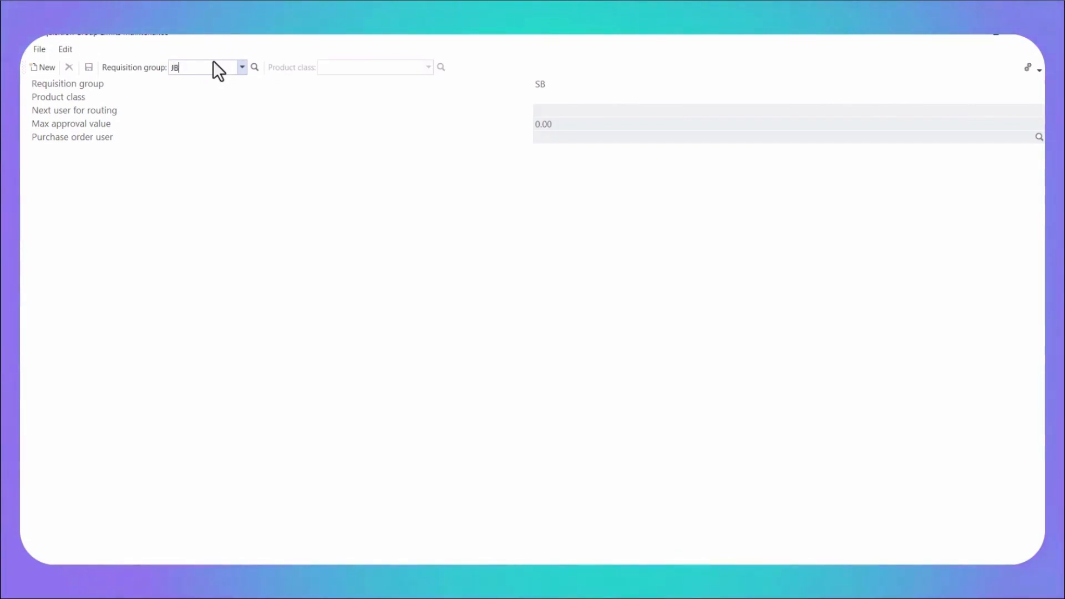
key("Tab")
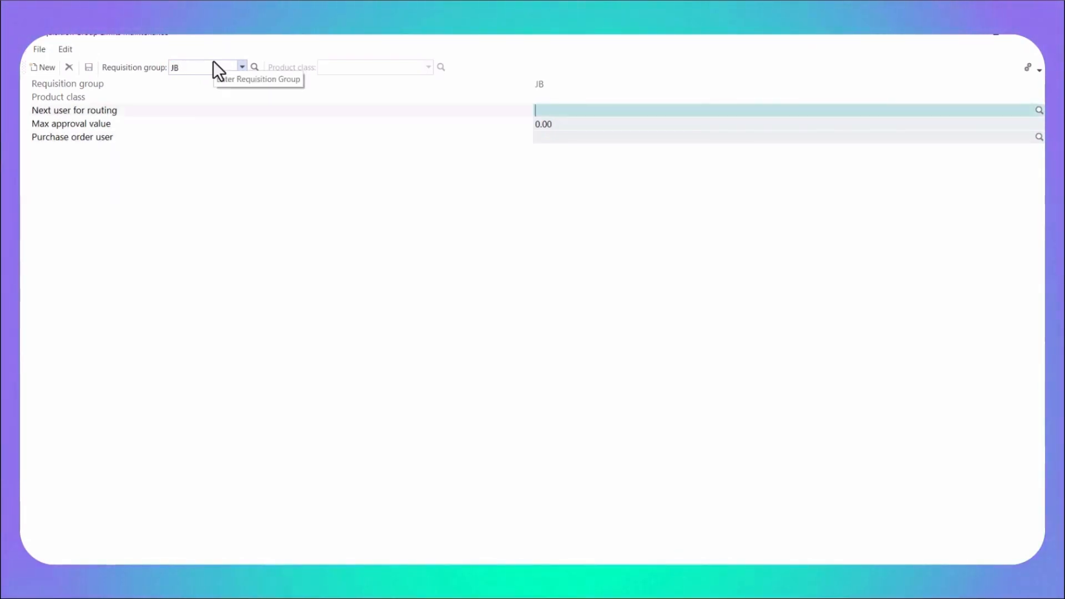
key("Tab")
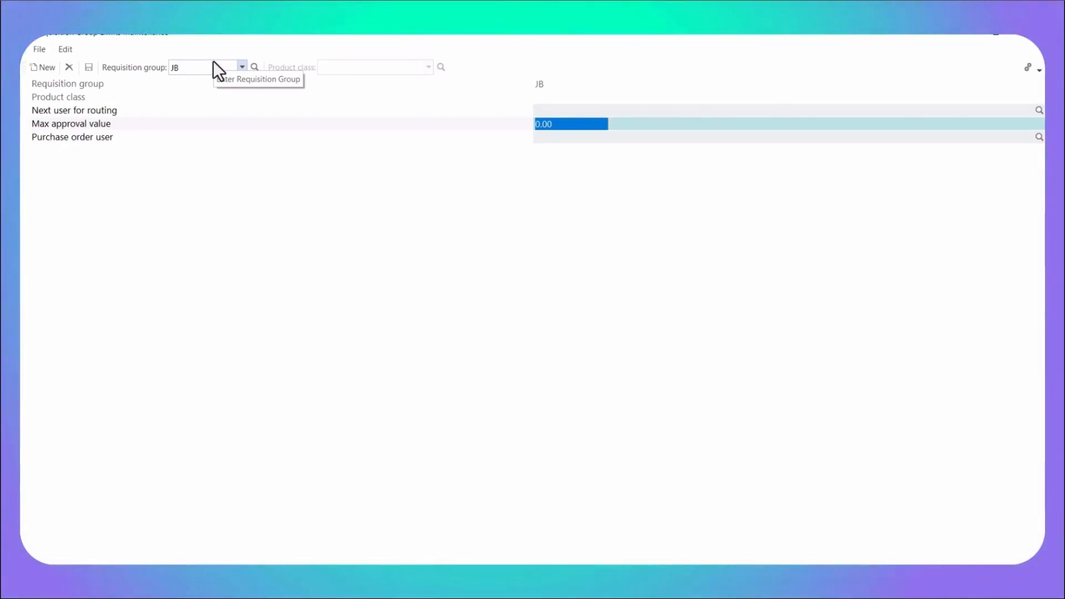
type("5000")
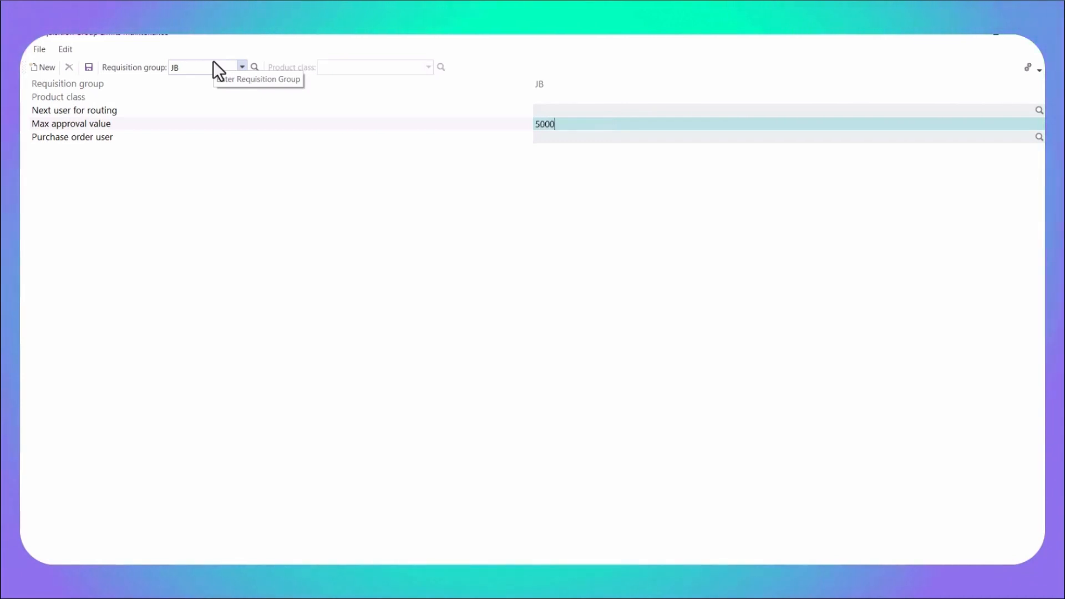
key("Tab")
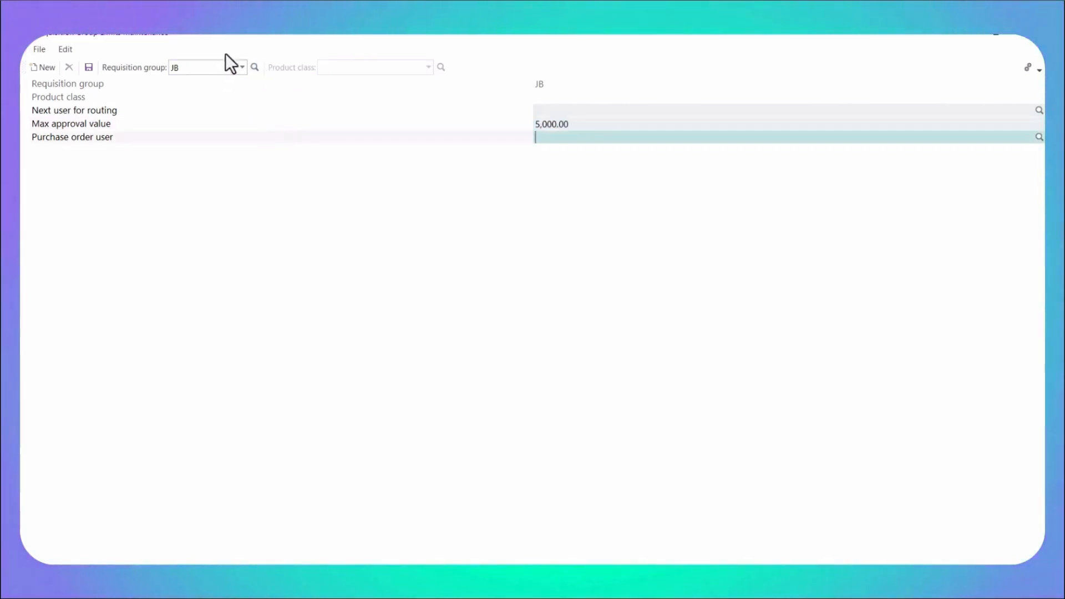
left_click(89, 68)
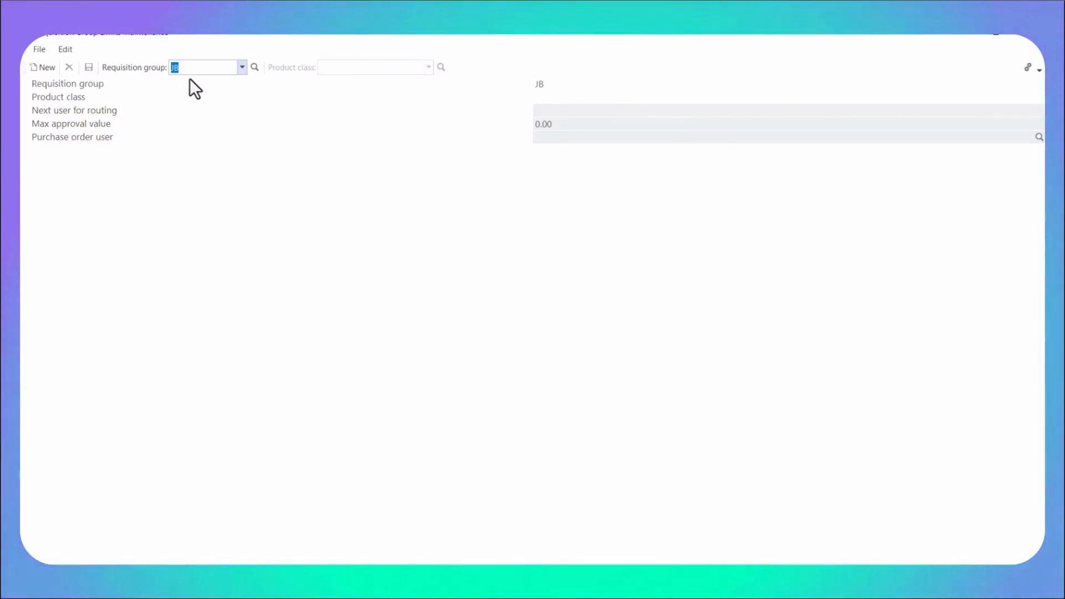
Set the maximum approval value for requisition group PM to 20,000 and save the limit.
type("PM")
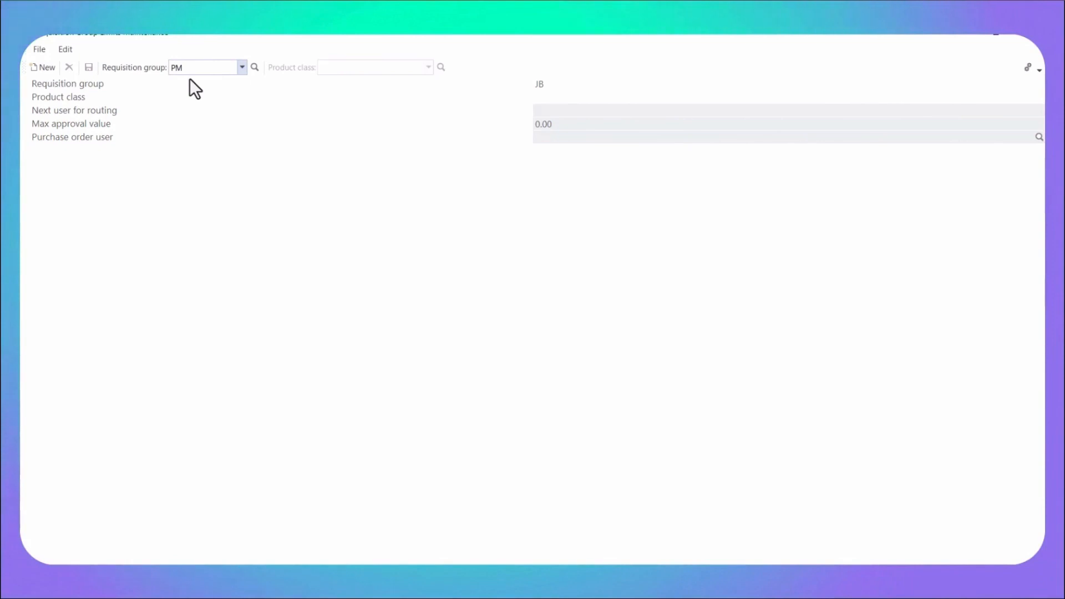
key("Tab")
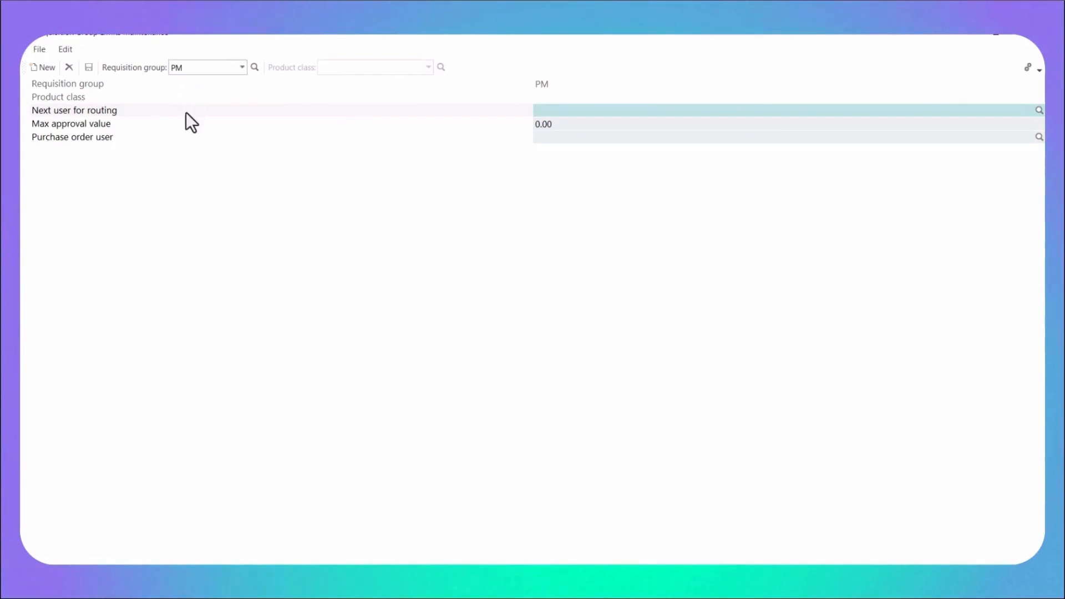
key("Tab")
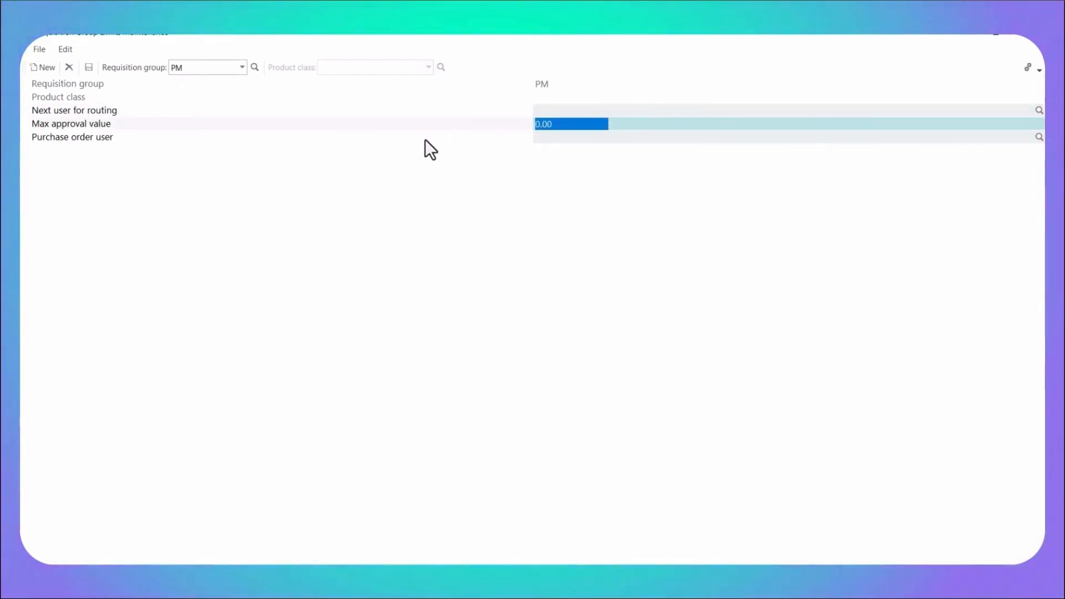
type("20")
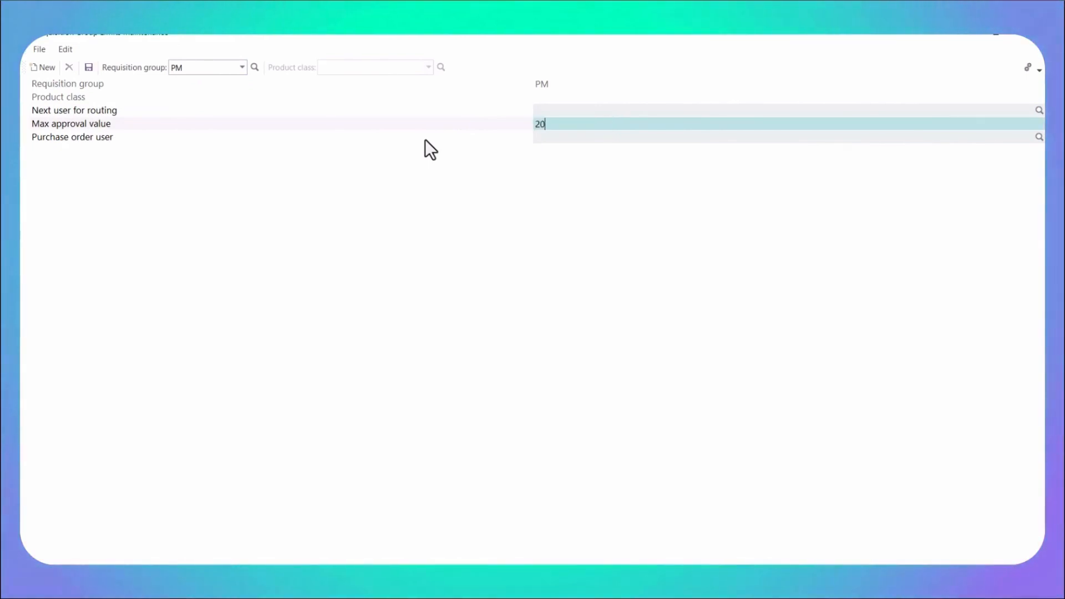
type(",000")
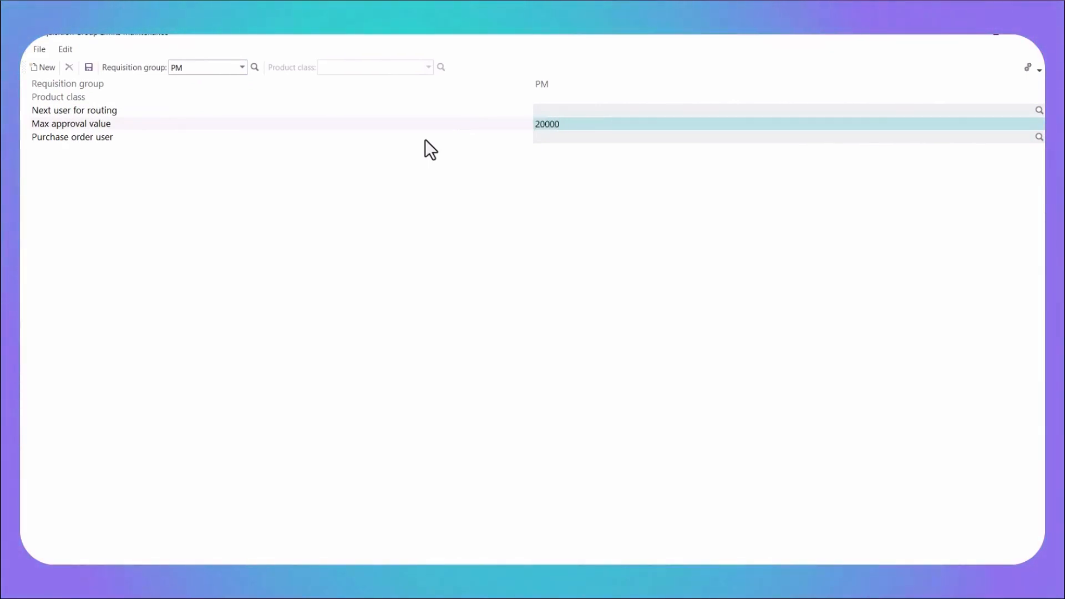
key("Tab")
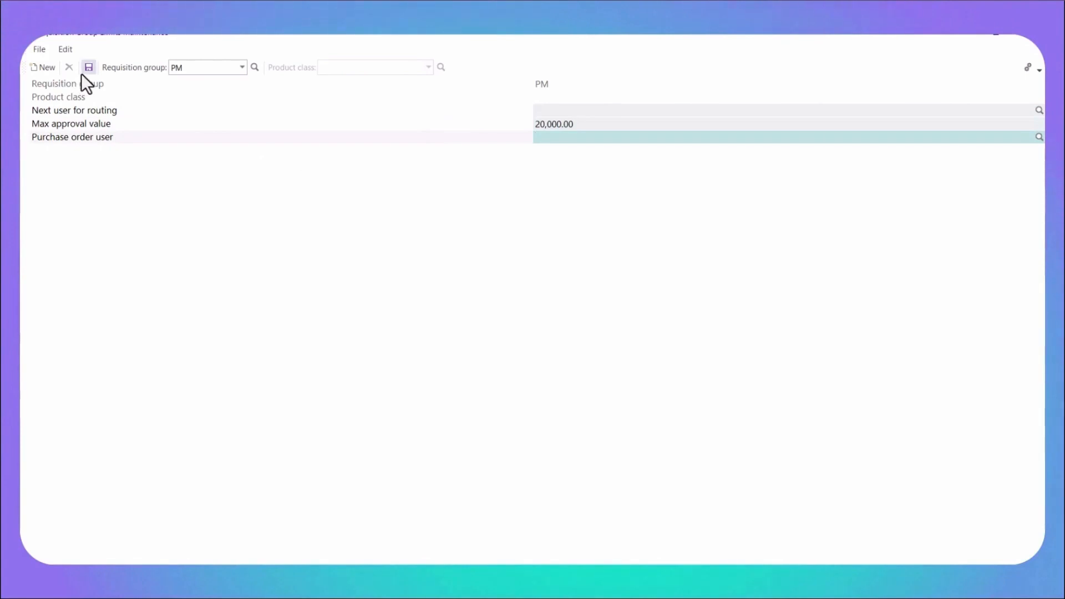
left_click(87, 70)
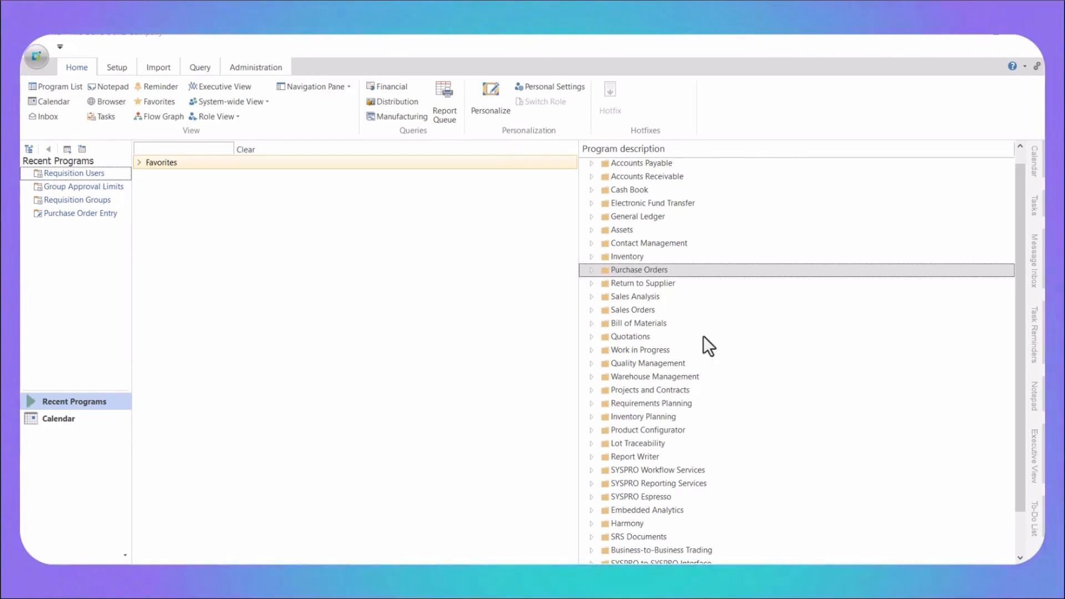
Open the Requisition Users program from the Requisition System setup under Purchase Orders.
left_click(592, 273)
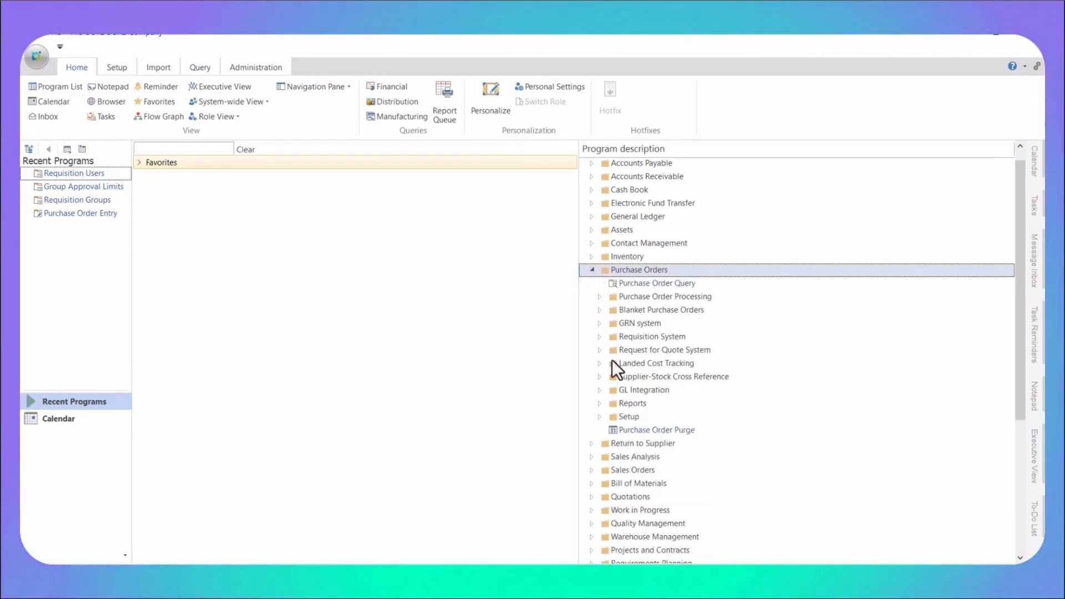
left_click(599, 338)
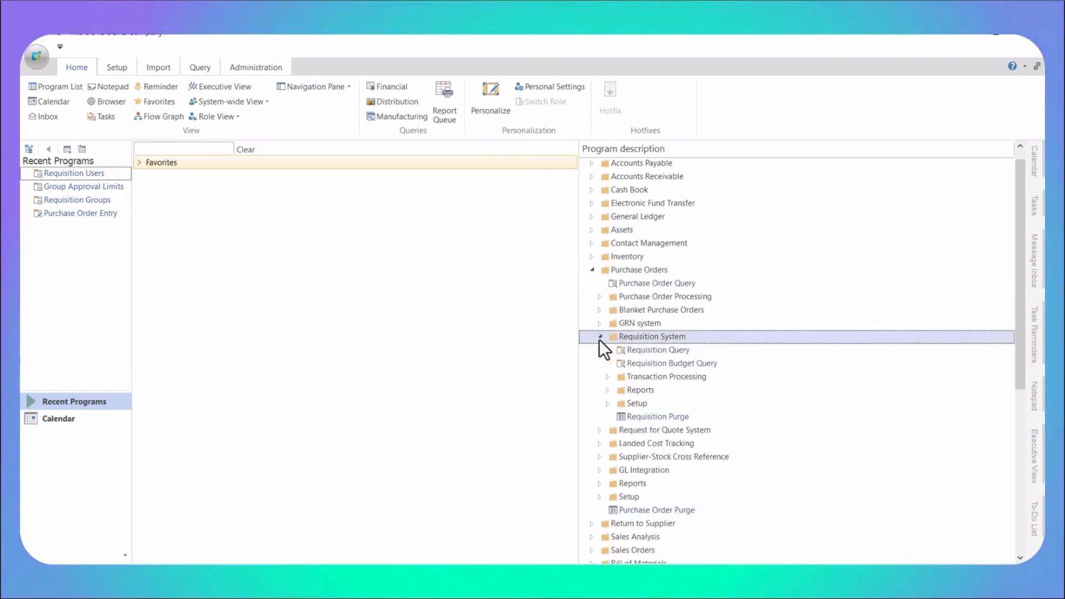
left_click(608, 404)
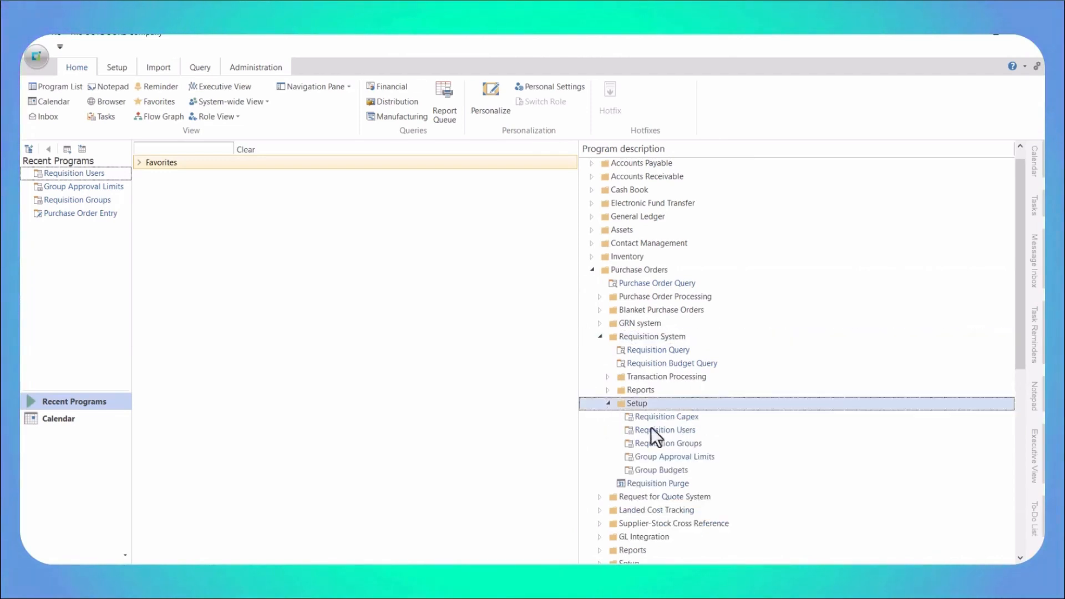
left_click(668, 431)
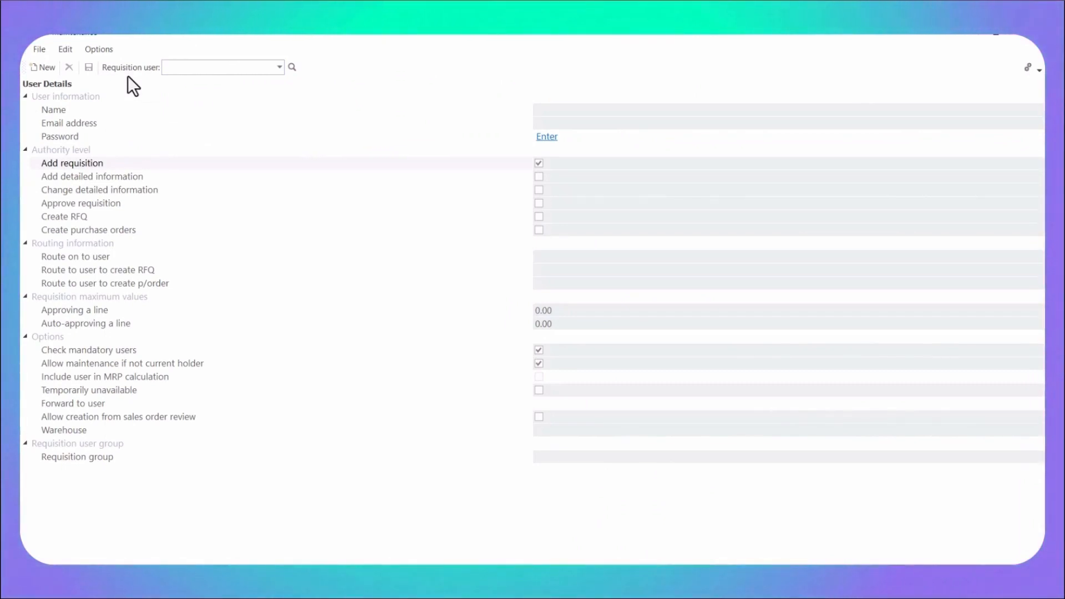
Assign requisition user AG to the Senior Buyer requisition group SB, save the user and close the program.
left_click(185, 66)
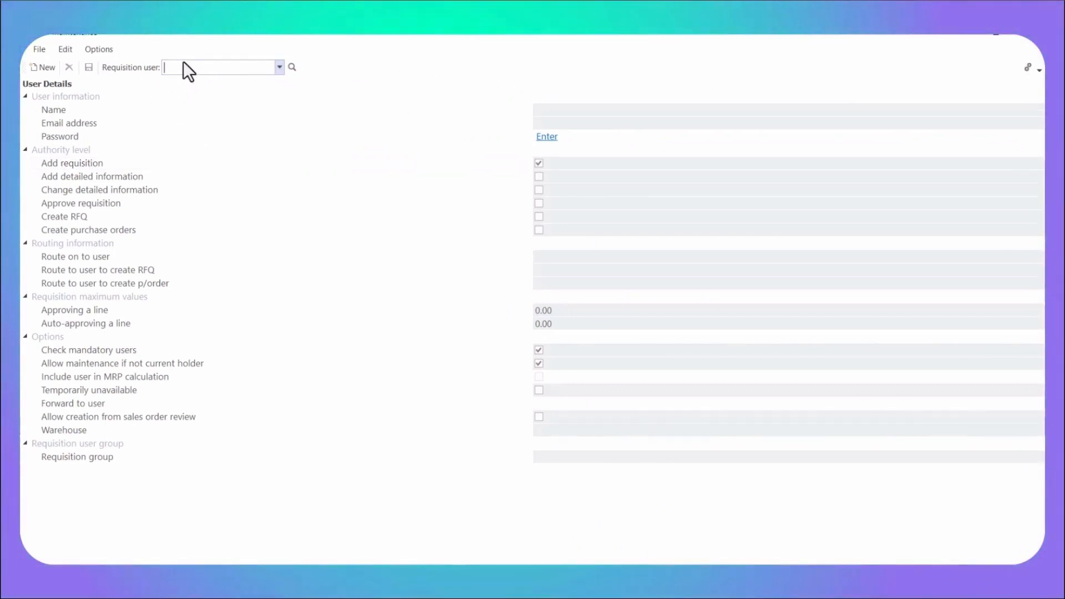
type("AG")
key("Tab")
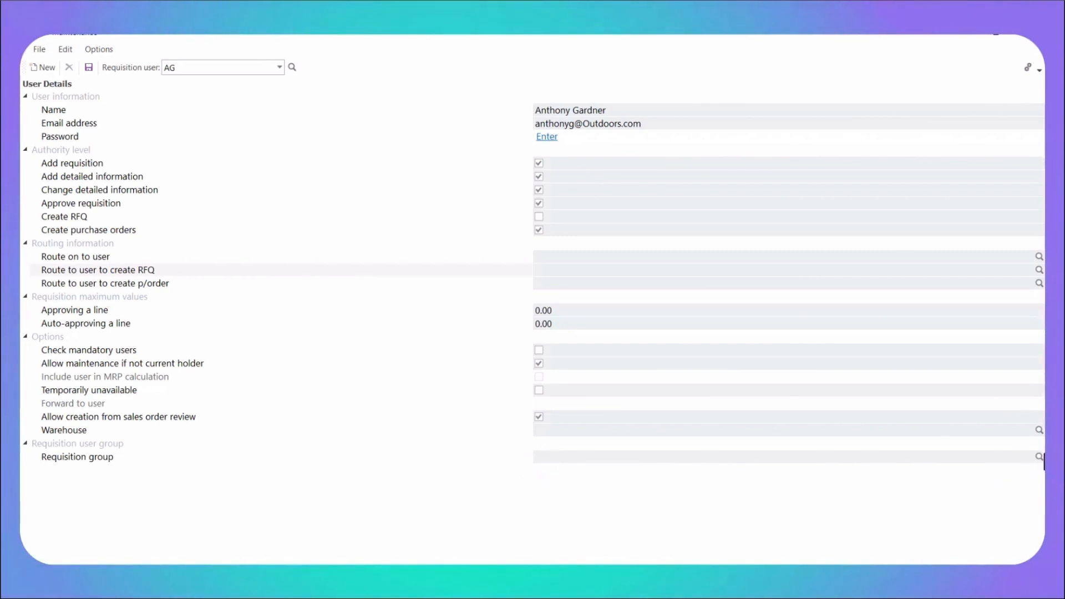
left_click(1039, 456)
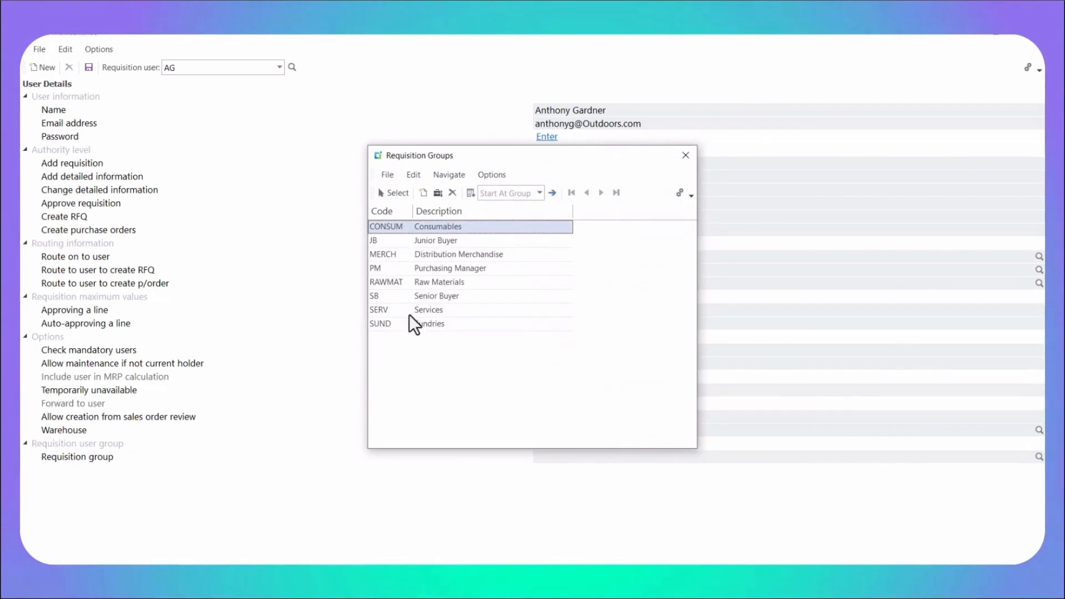
left_click(413, 299)
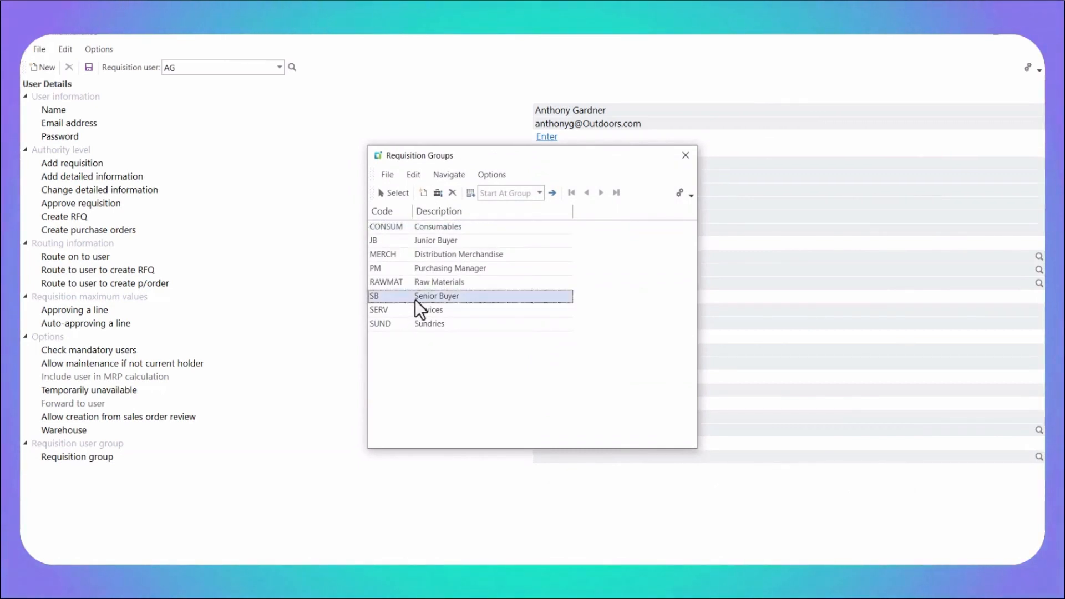
left_click(404, 194)
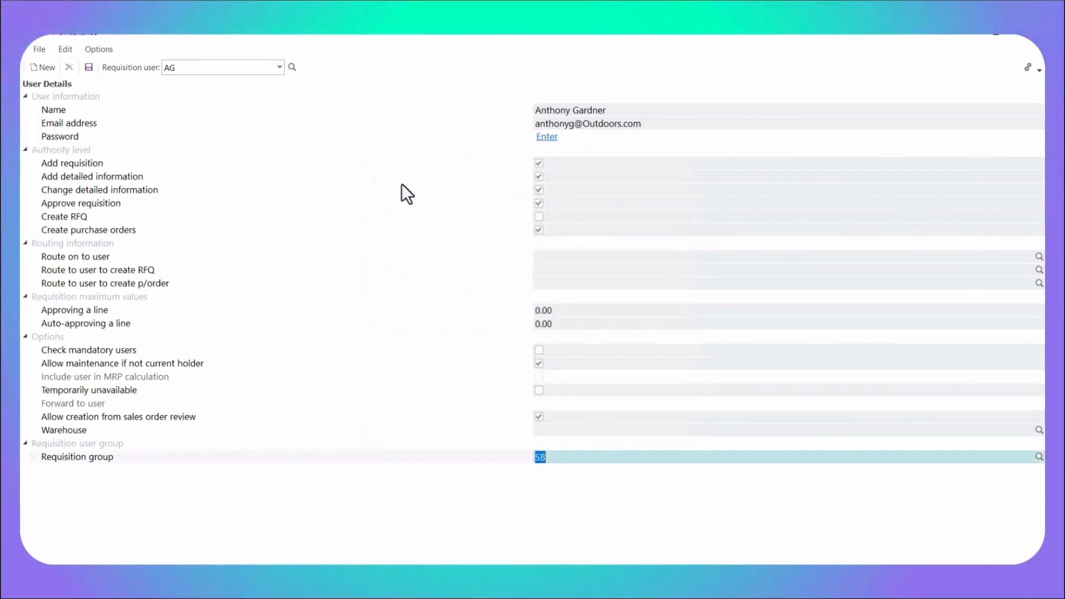
left_click(89, 67)
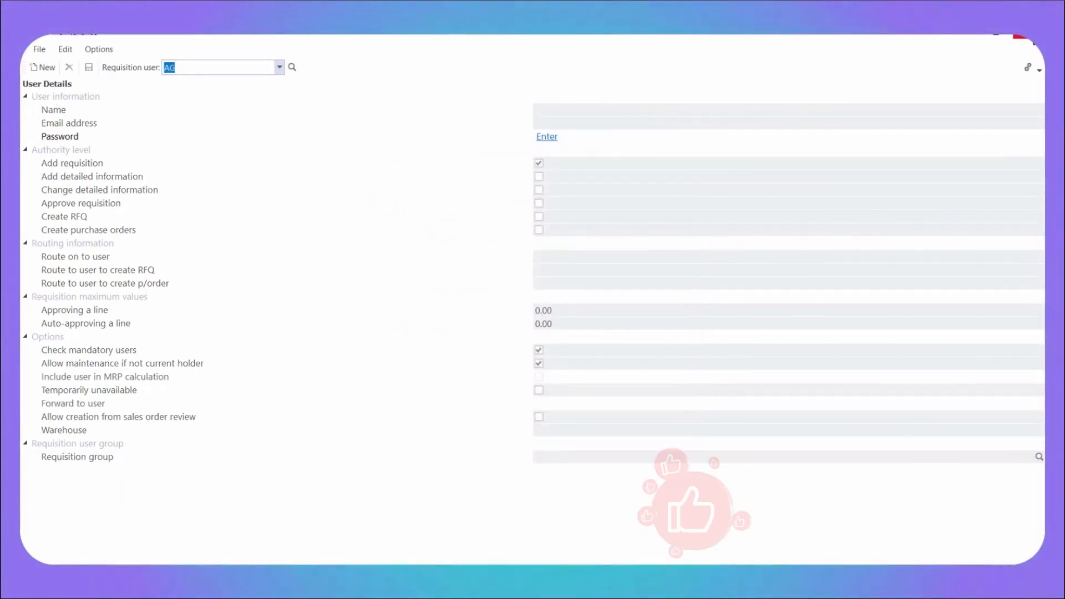
left_click(1005, 34)
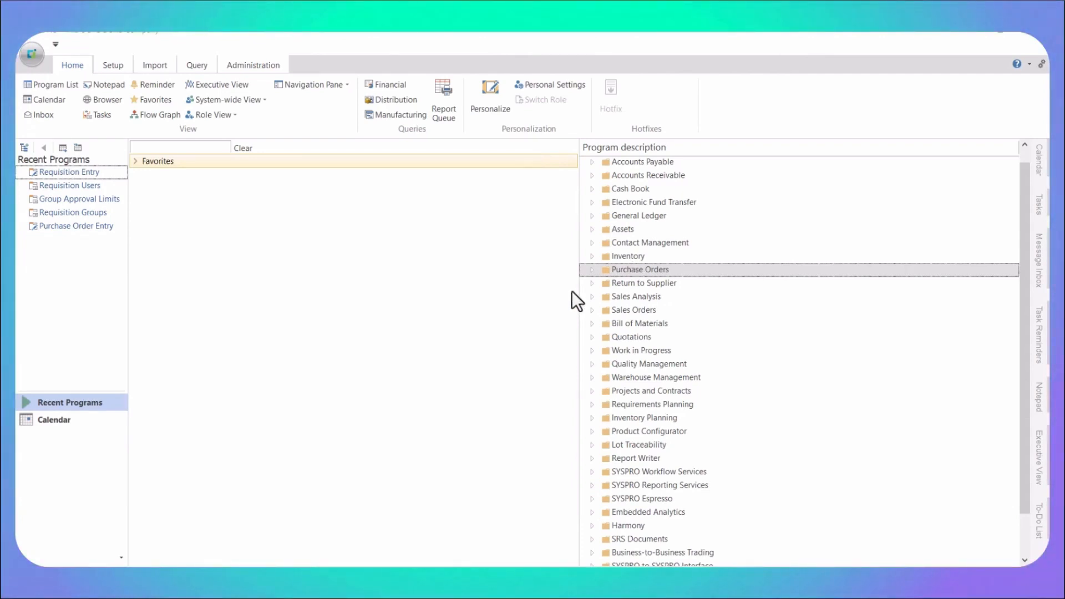
Open the Requisition Entry program from the Requisition System's transaction processing under Purchase Orders.
left_click(590, 271)
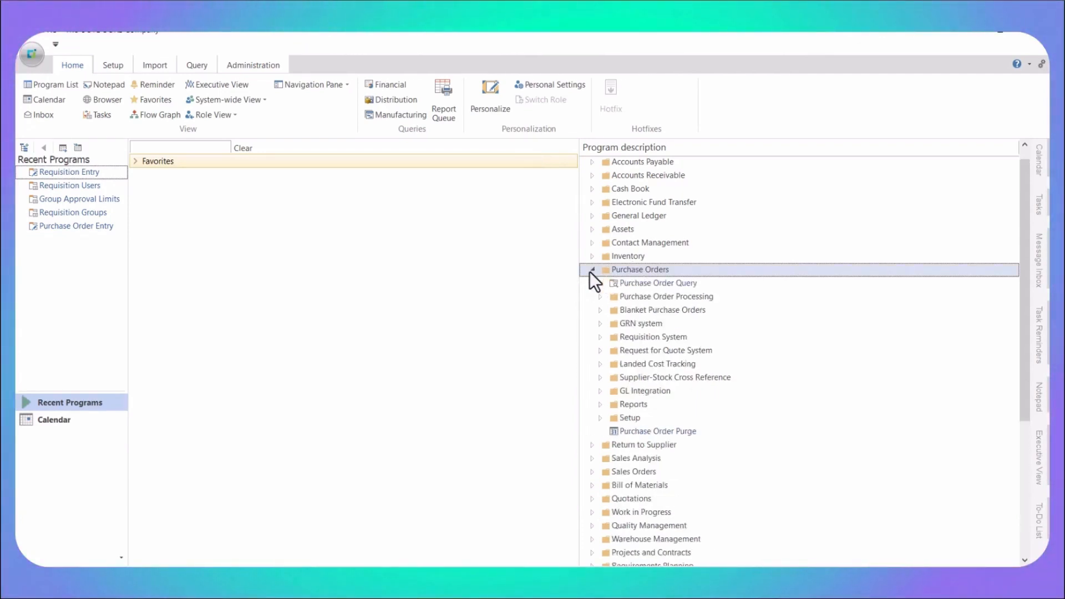
left_click(600, 337)
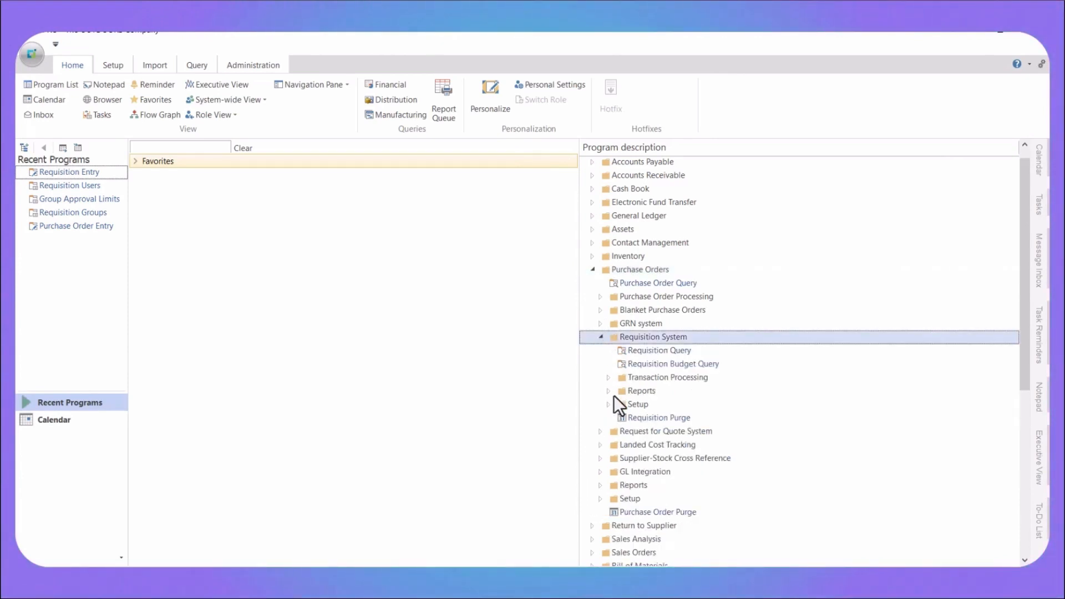
left_click(608, 377)
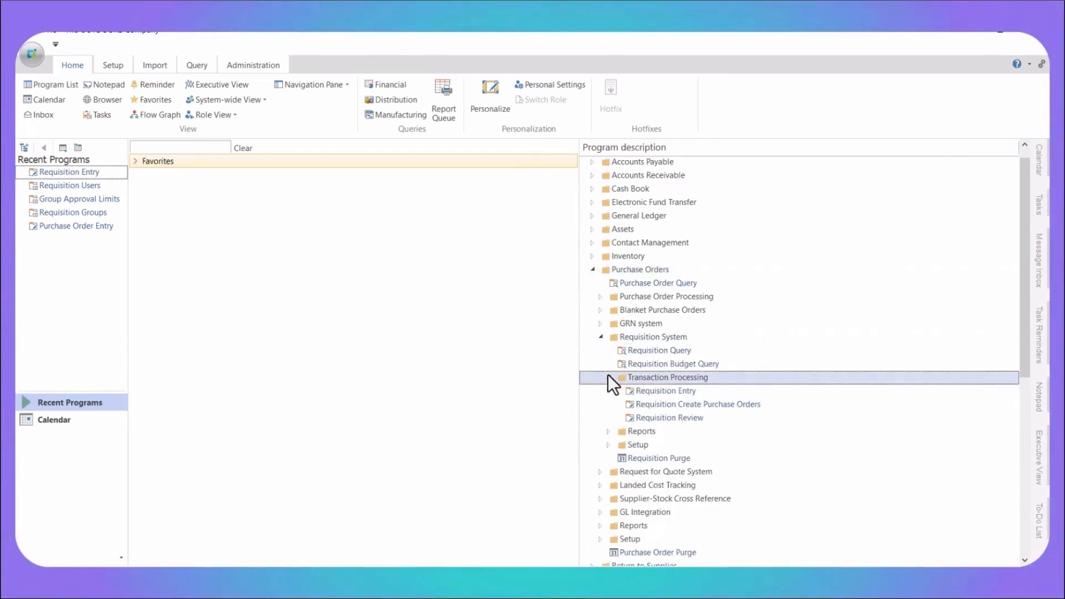
left_click(647, 395)
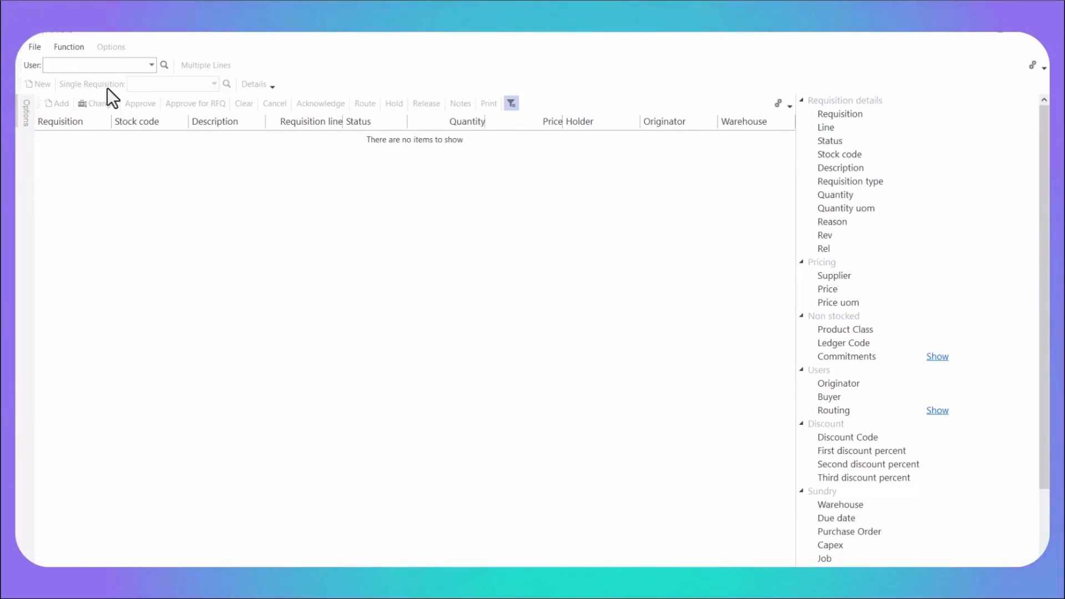
Load requisition user BB in Requisition Entry and start a new requisition.
left_click(85, 65)
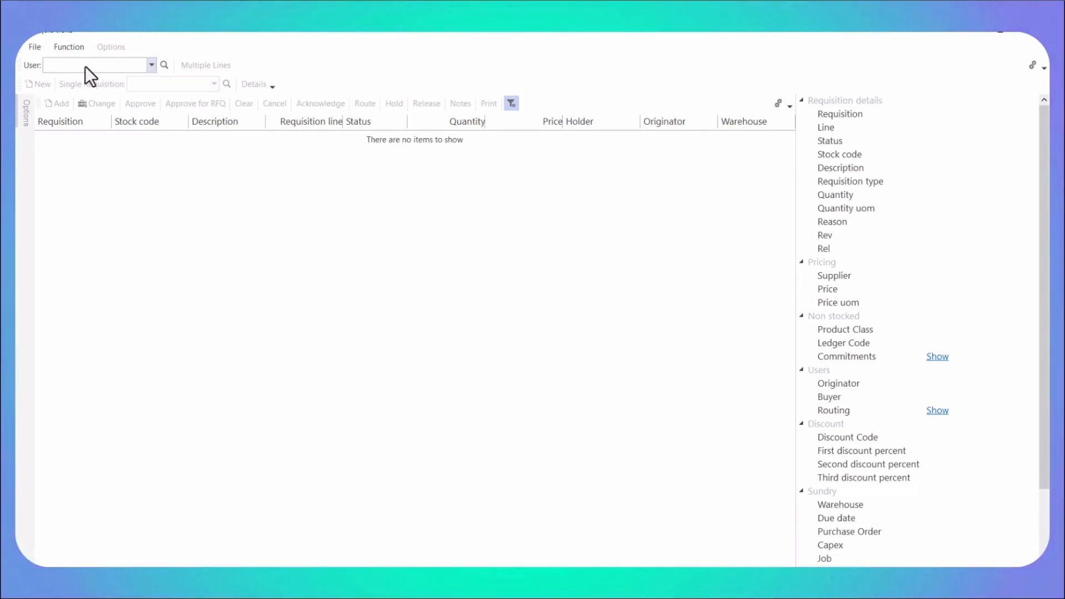
type("BB")
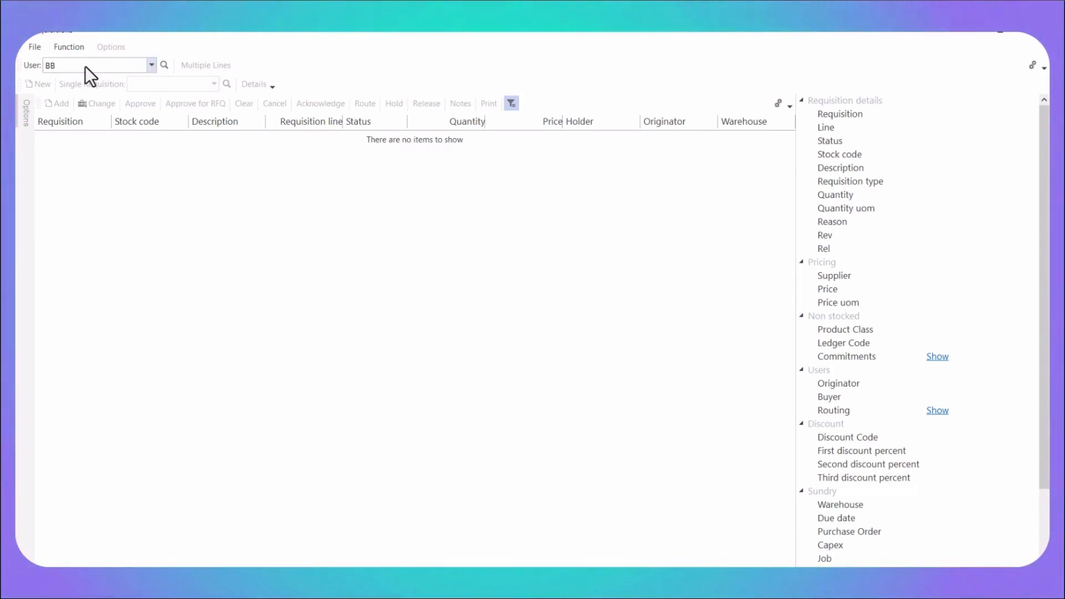
key("Return")
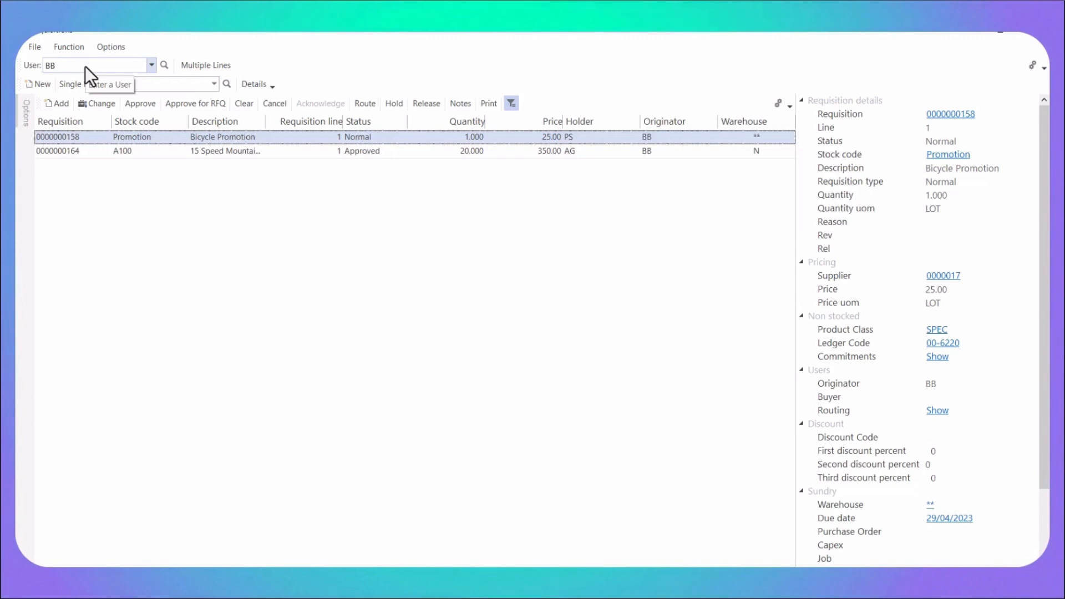
left_click(45, 91)
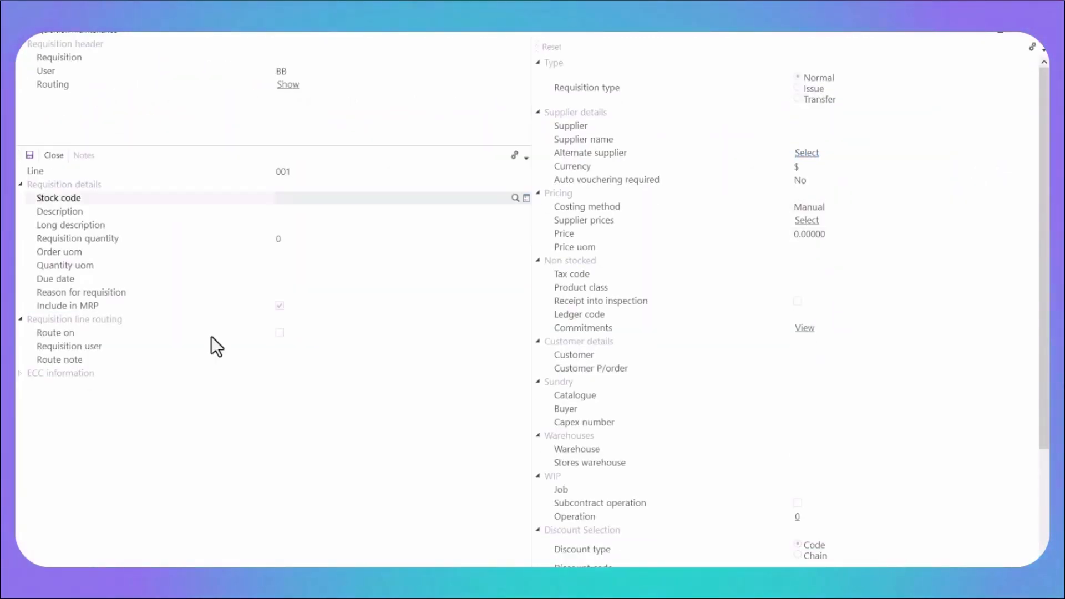
Enter stock code A100 on the first requisition line with a requisition quantity of 20.
type("A")
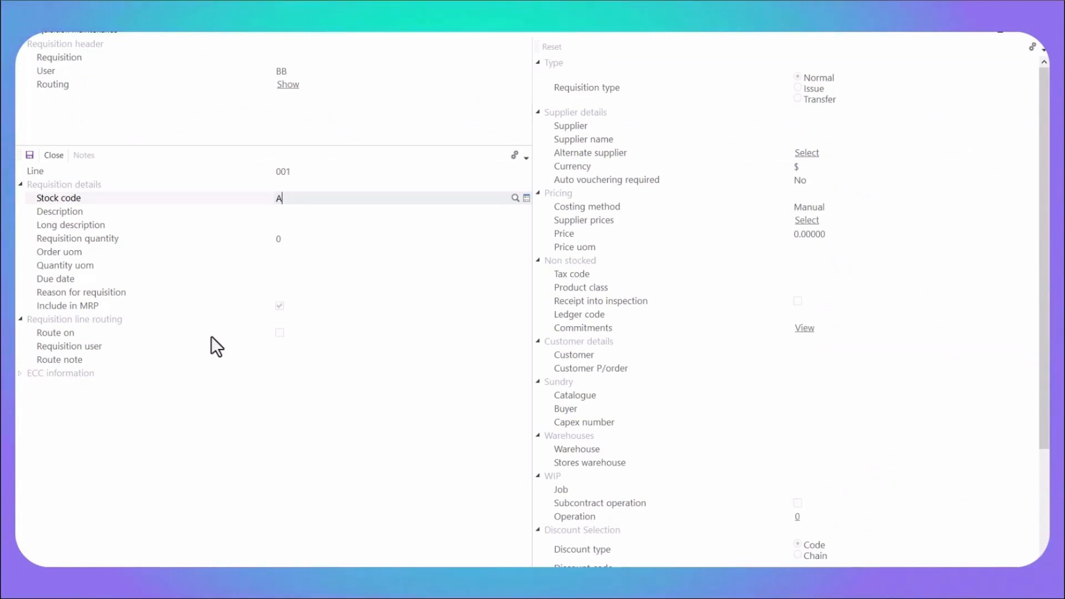
type("100")
key("Tab")
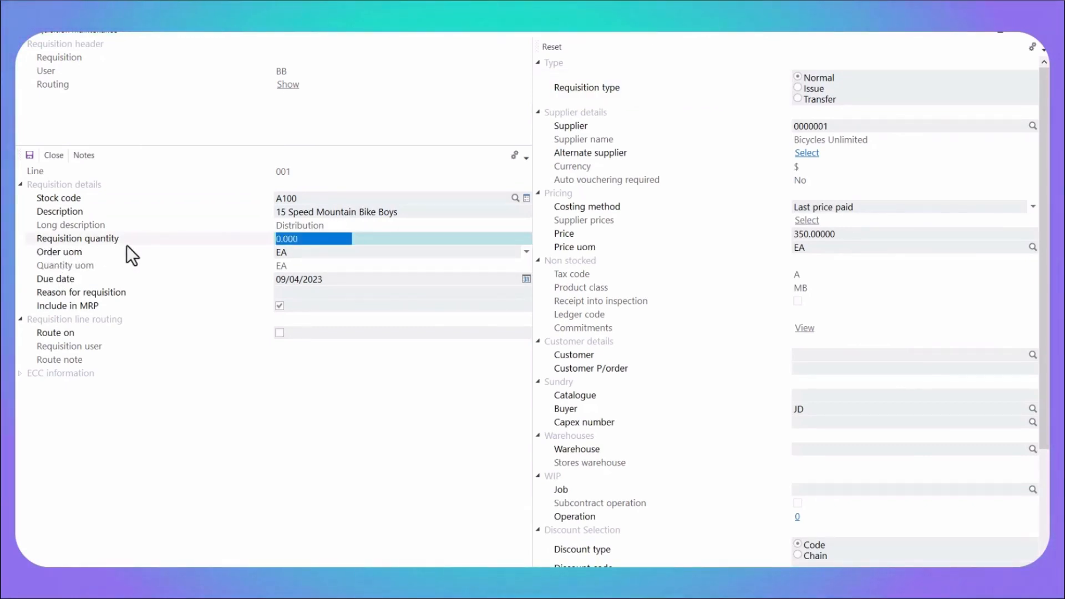
type("20")
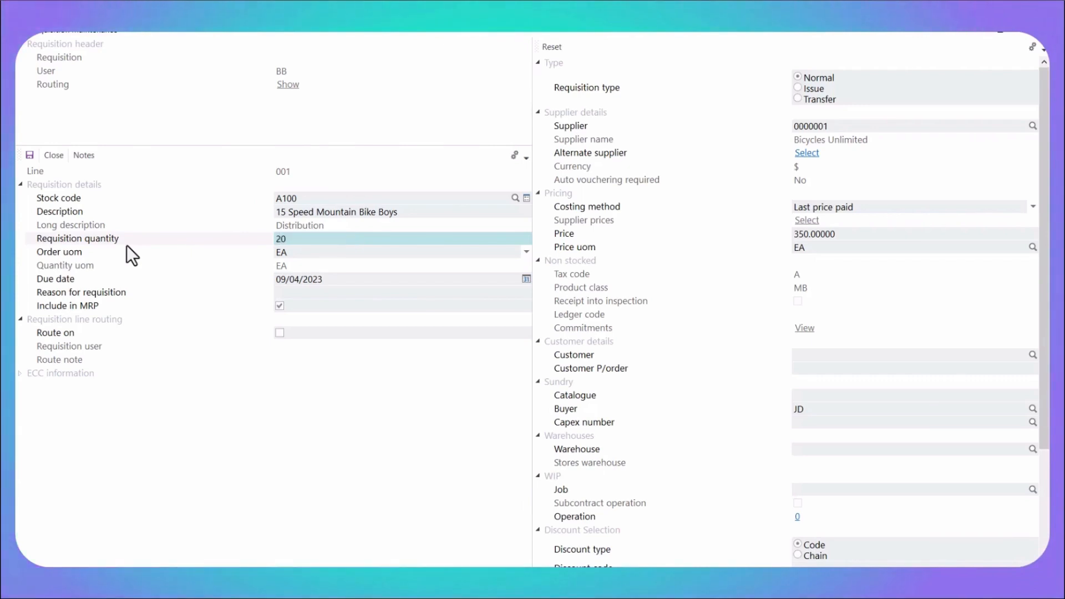
key("Tab")
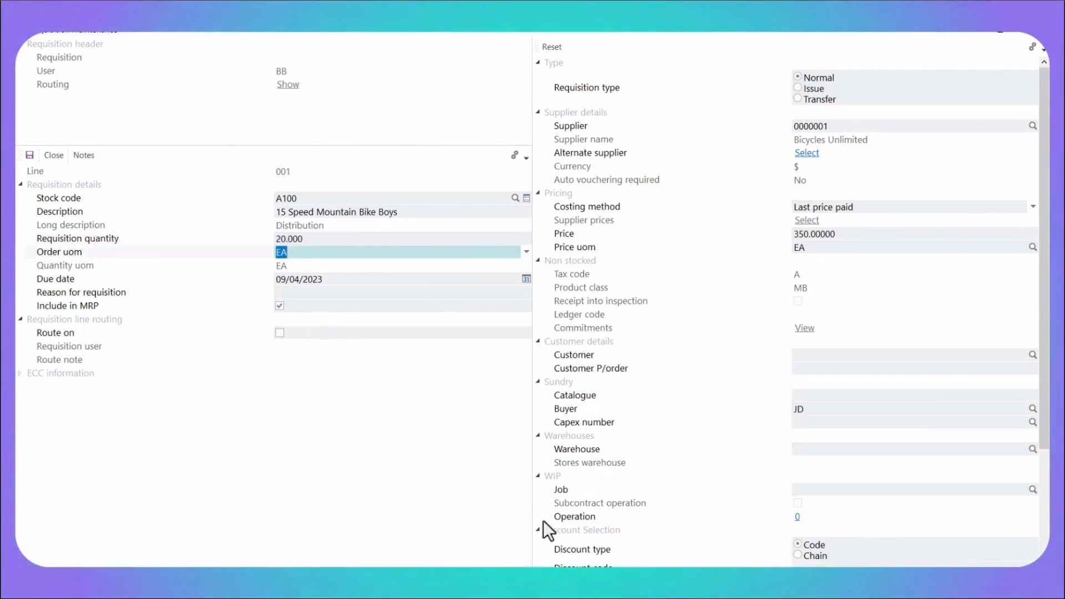
Set the requisition line's warehouse to N and save the line.
left_click(802, 448)
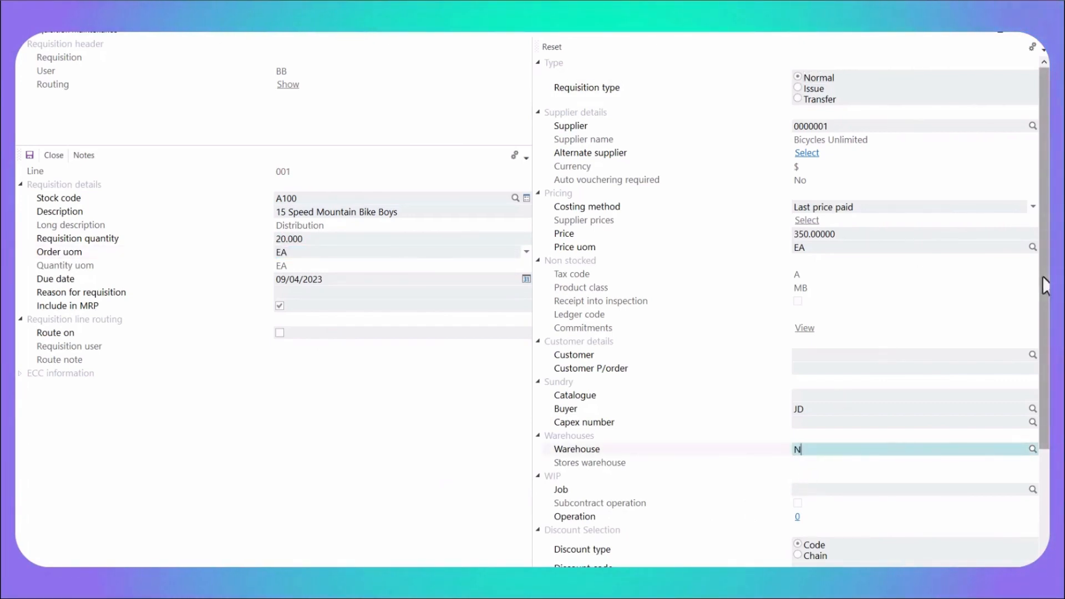
left_click_drag(1043, 276, 1016, 530)
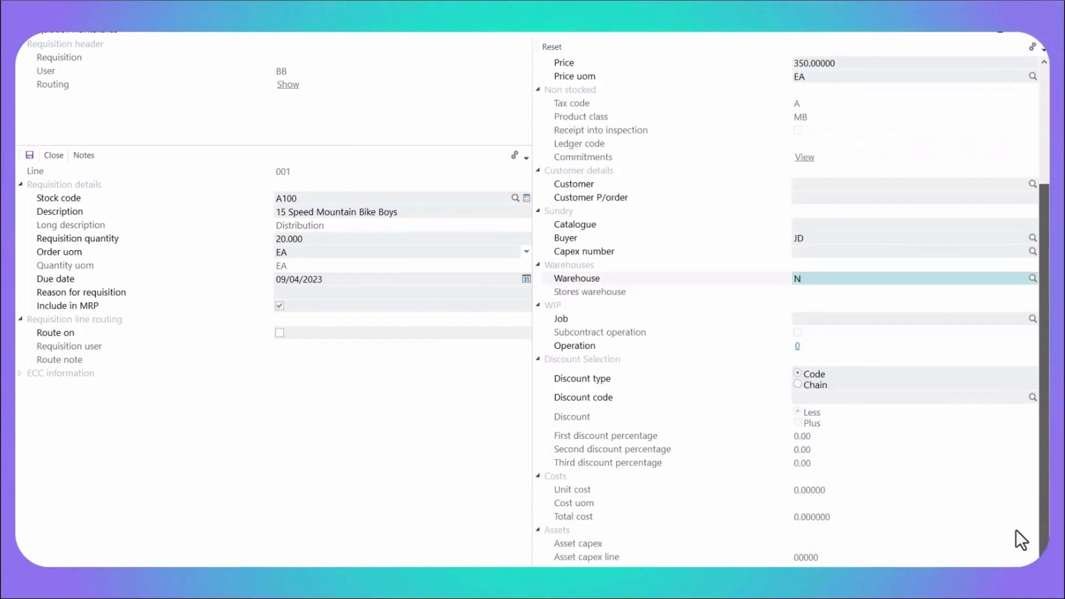
key("Tab")
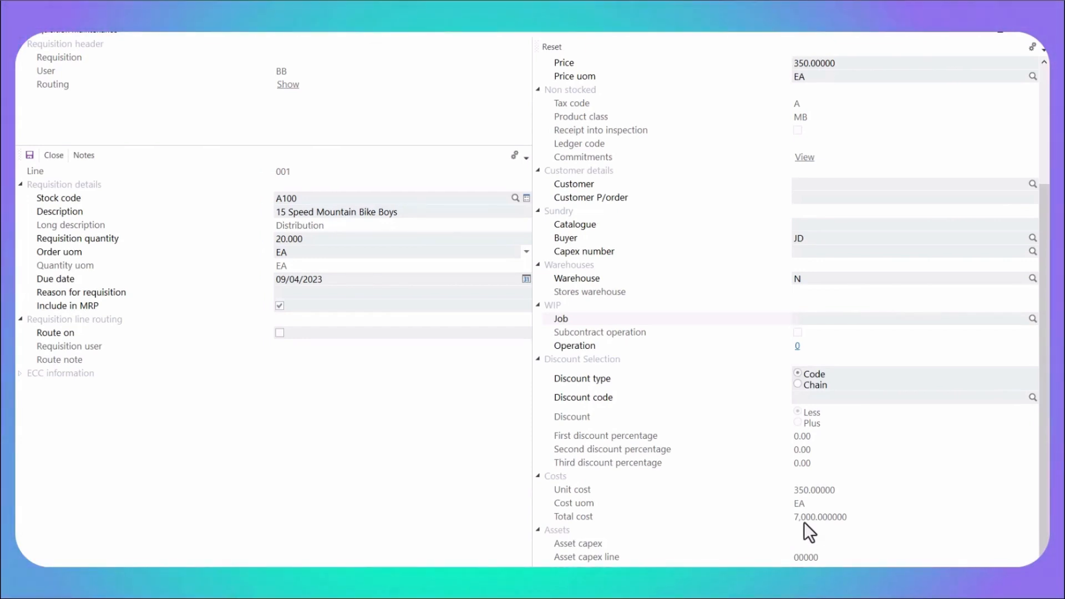
left_click(31, 155)
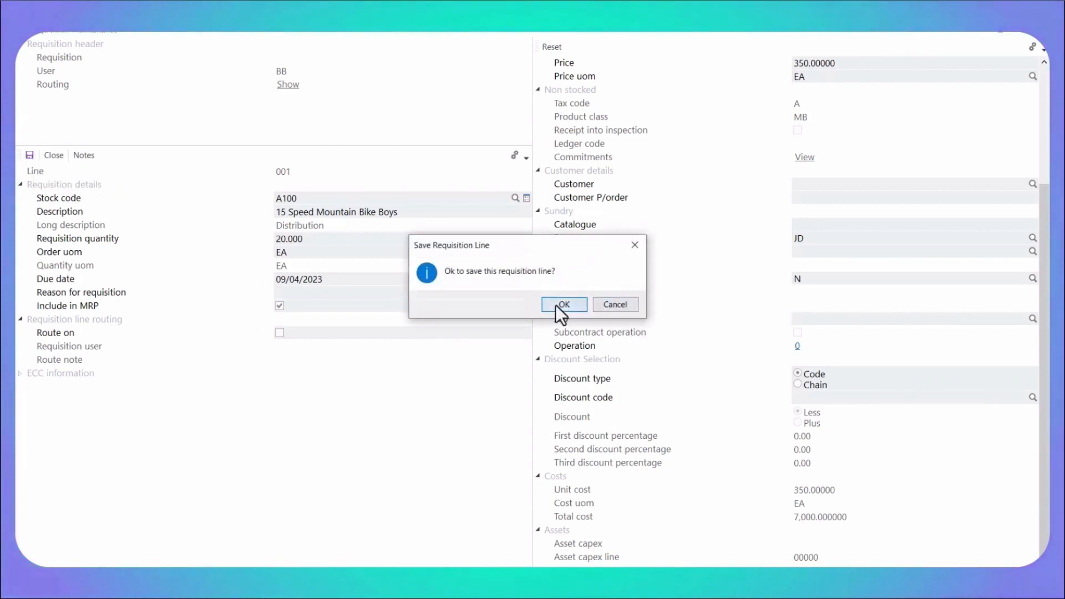
left_click(562, 304)
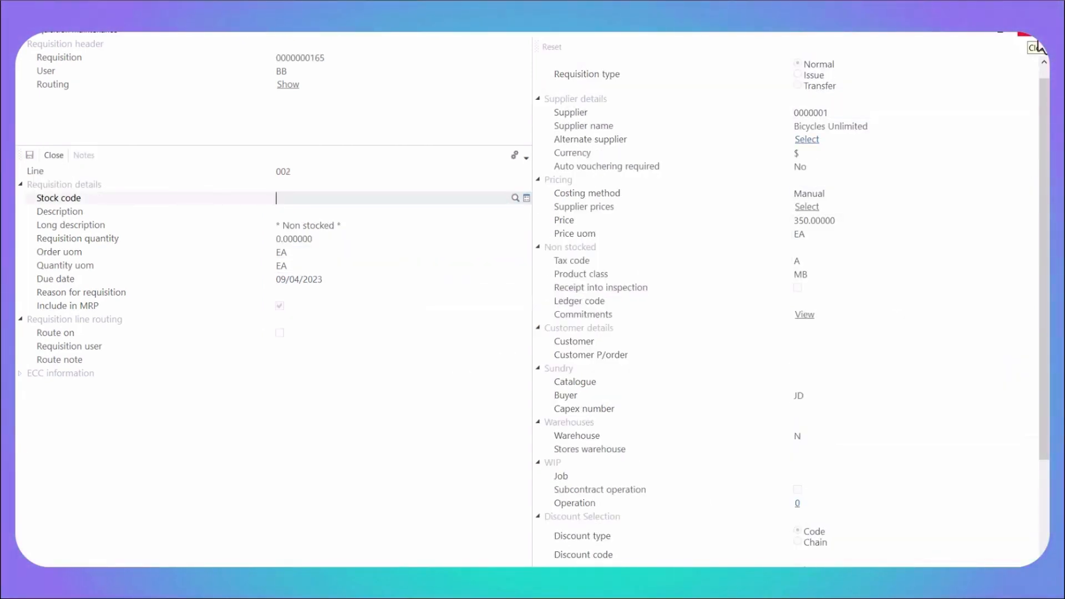
Close the requisition line entry and try to approve the new A100 requisition as user BB.
left_click(1033, 42)
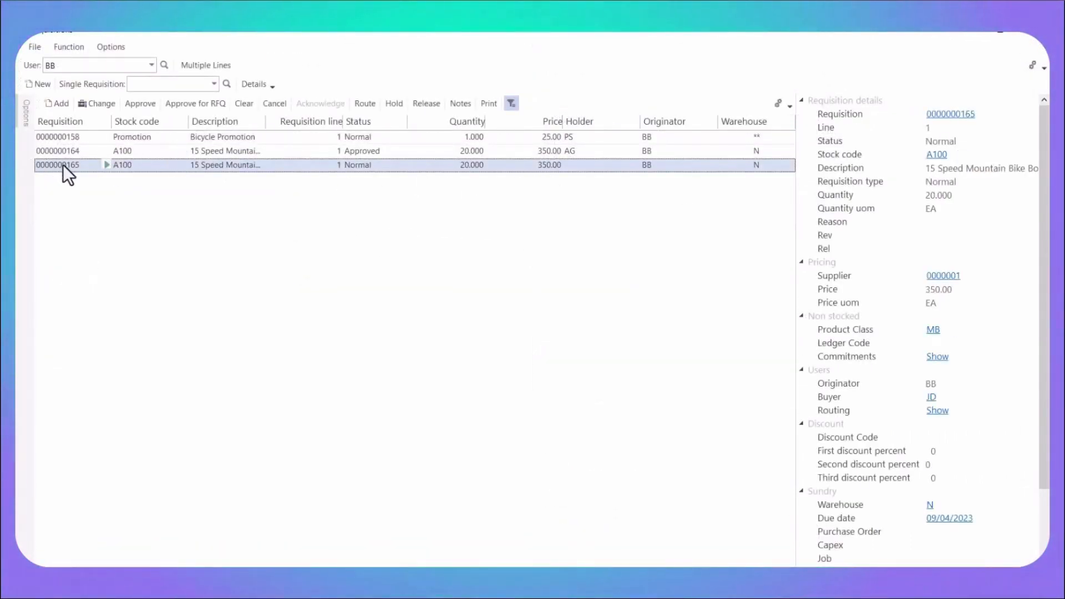
left_click(135, 102)
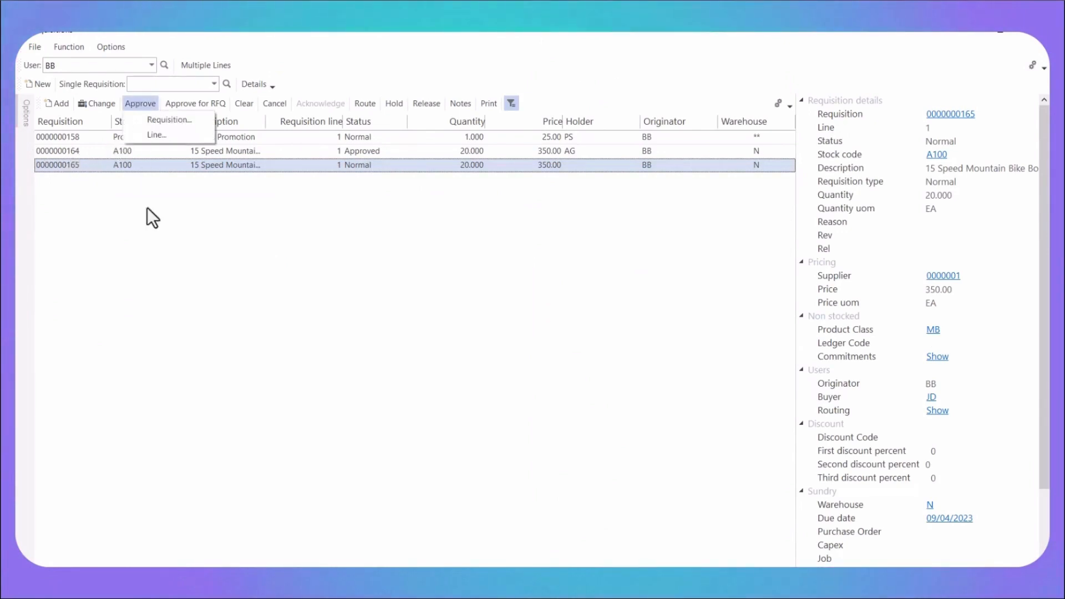
left_click(158, 123)
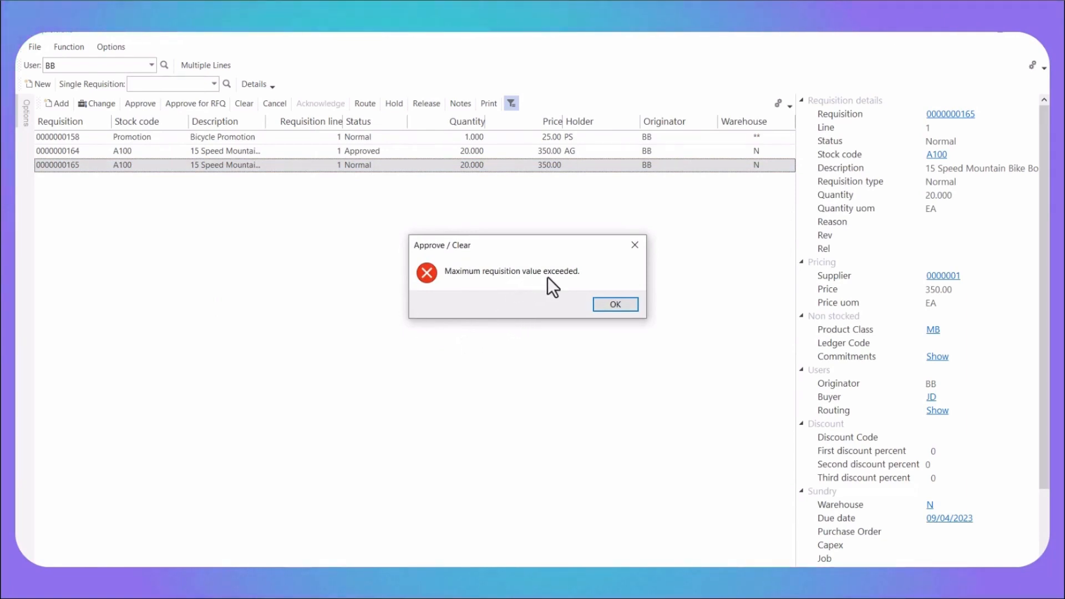
left_click(601, 308)
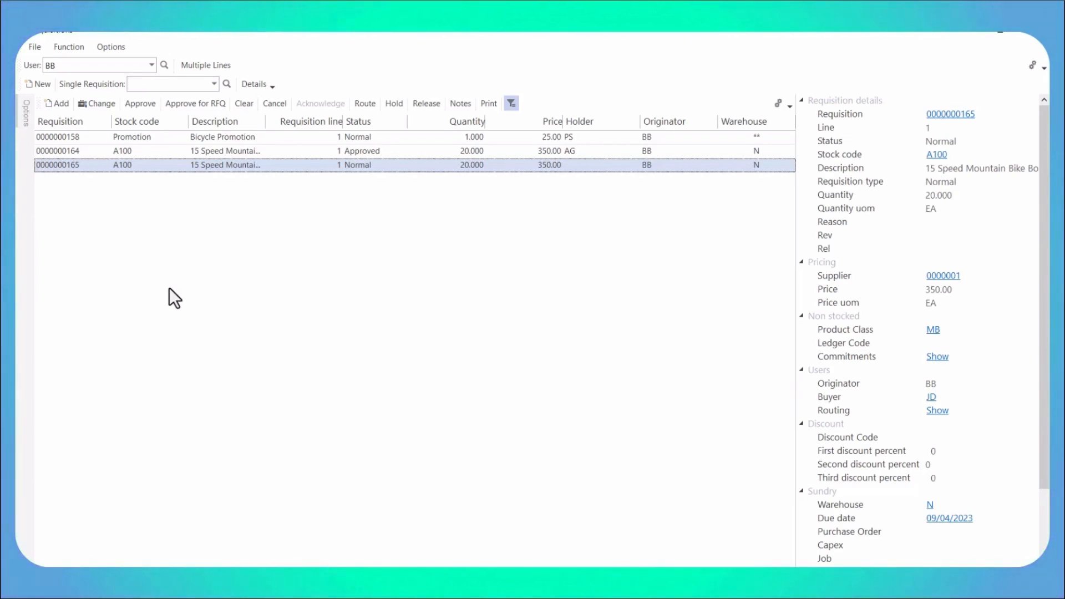
Route the new A100 requisition to user AG with the route note "Please Approve".
left_click(364, 105)
left_click(383, 136)
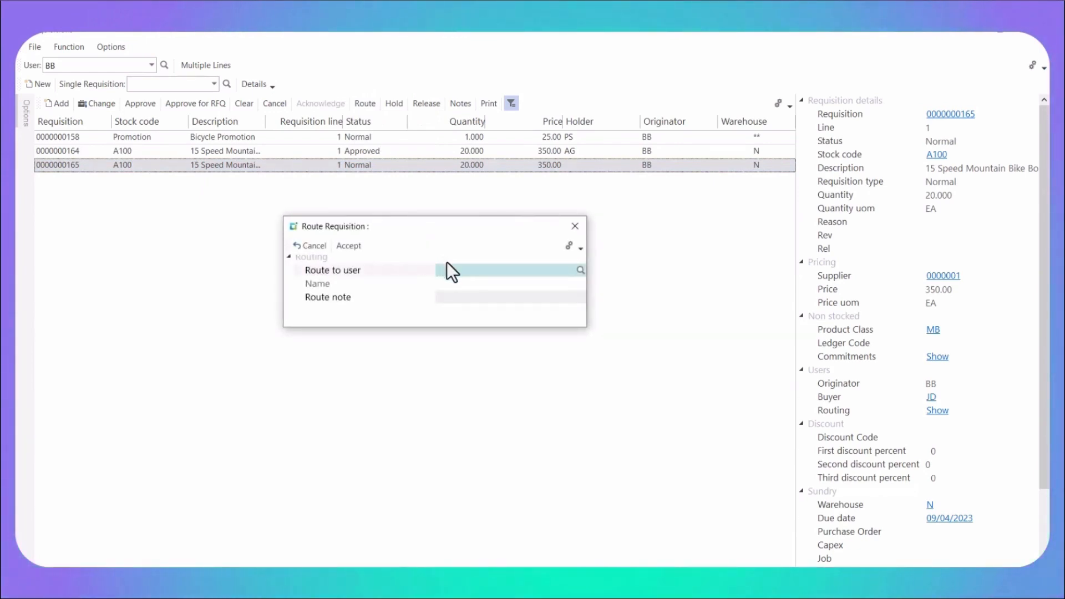
type("AG")
key("Tab")
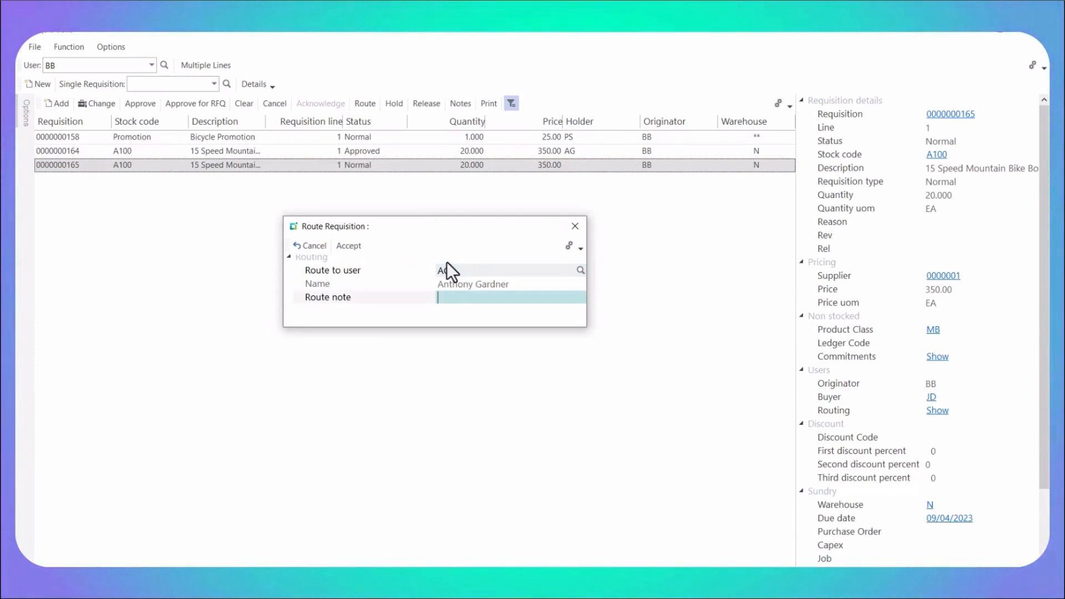
type("Please")
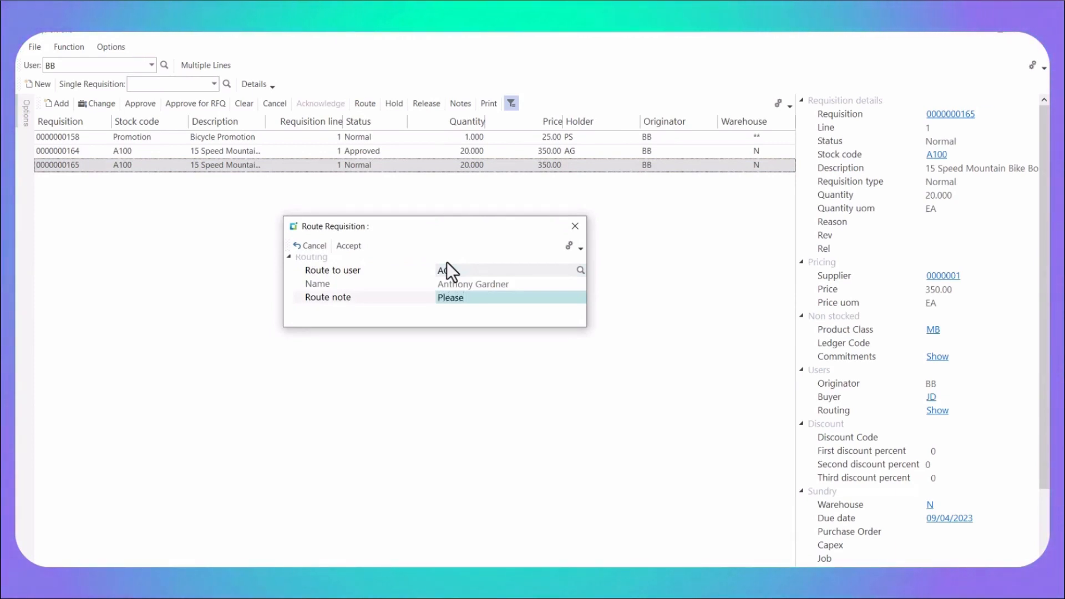
type(" Appr")
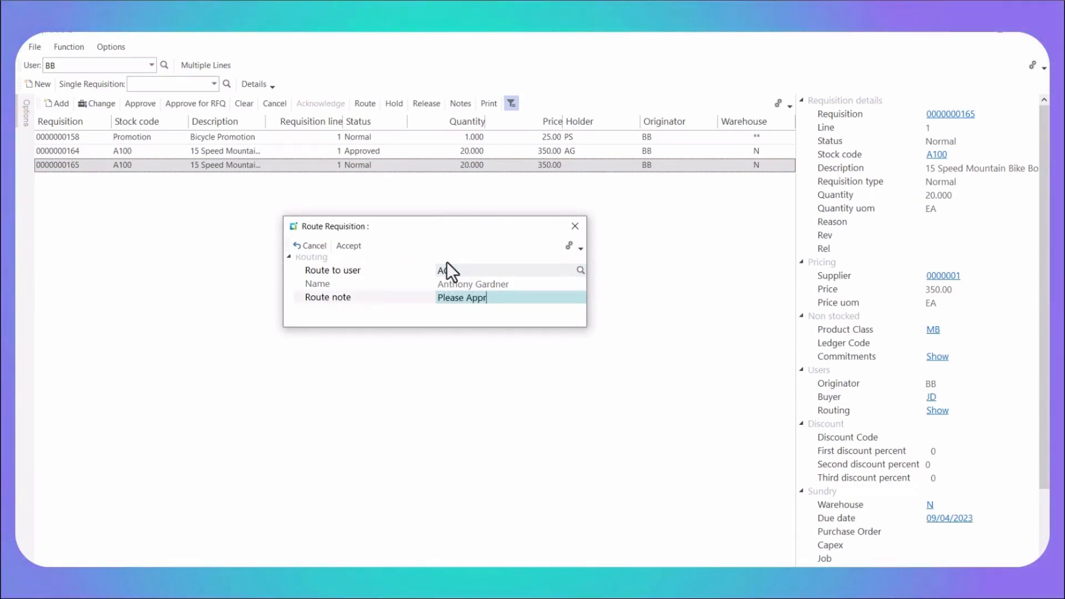
type("ove")
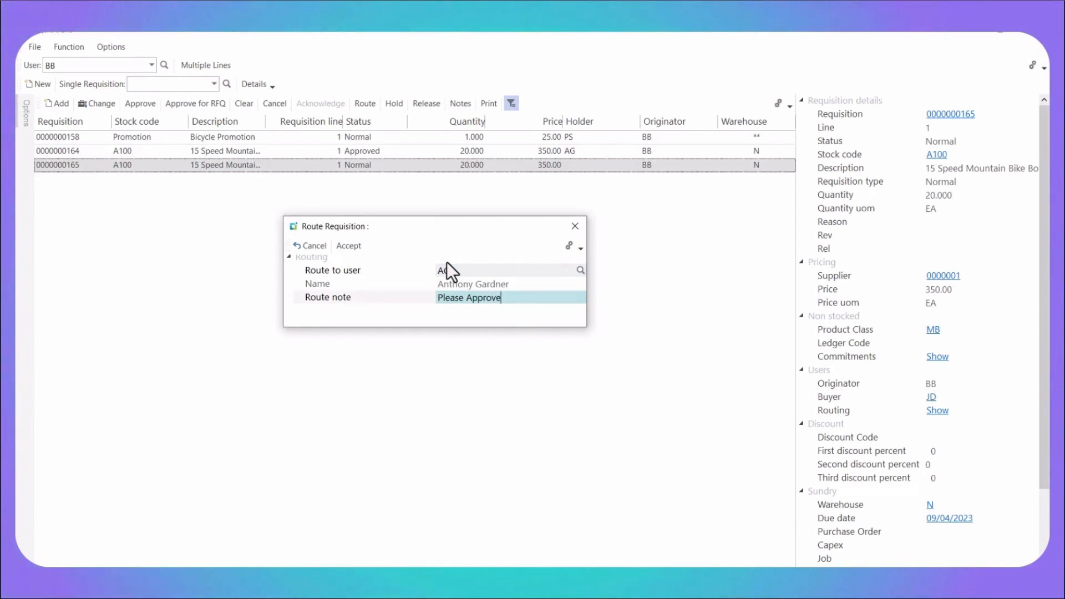
left_click(345, 247)
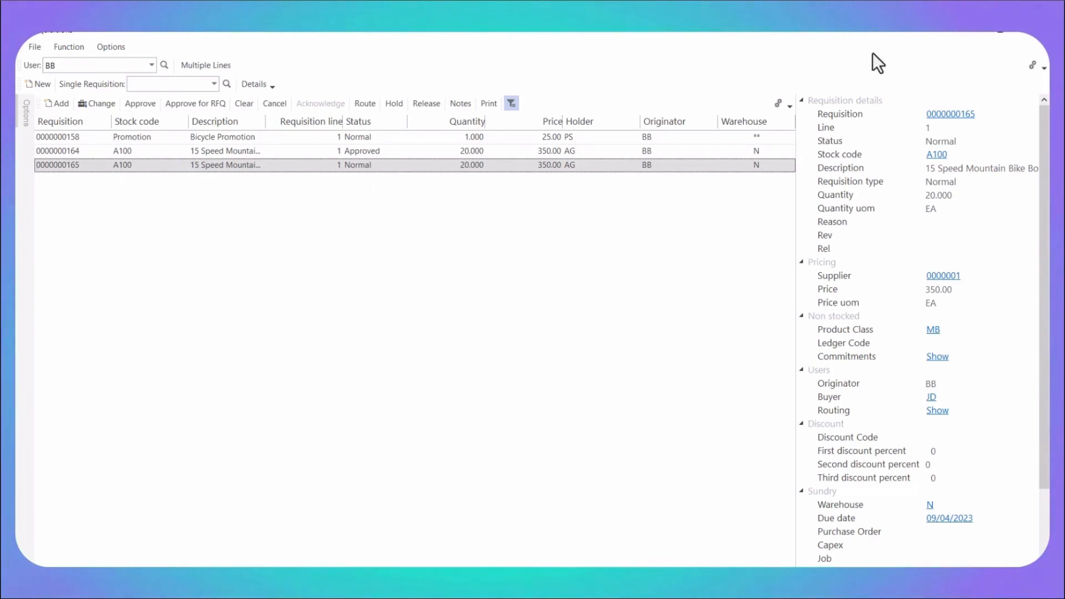
Close Requisition Entry and reopen it from the Requisition System's transaction processing under Purchase Orders.
left_click(1026, 33)
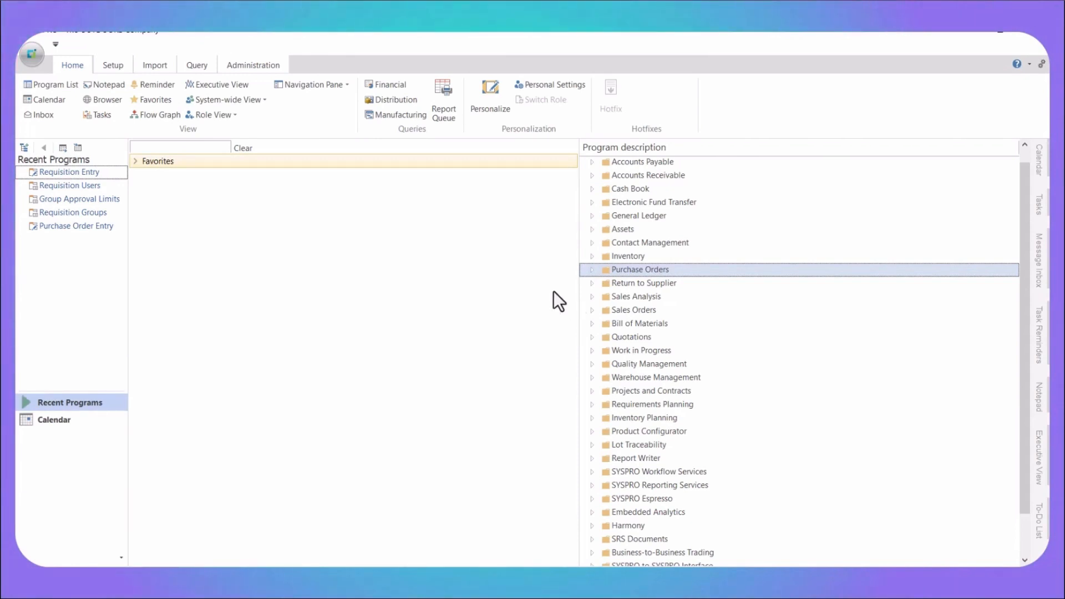
left_click(592, 269)
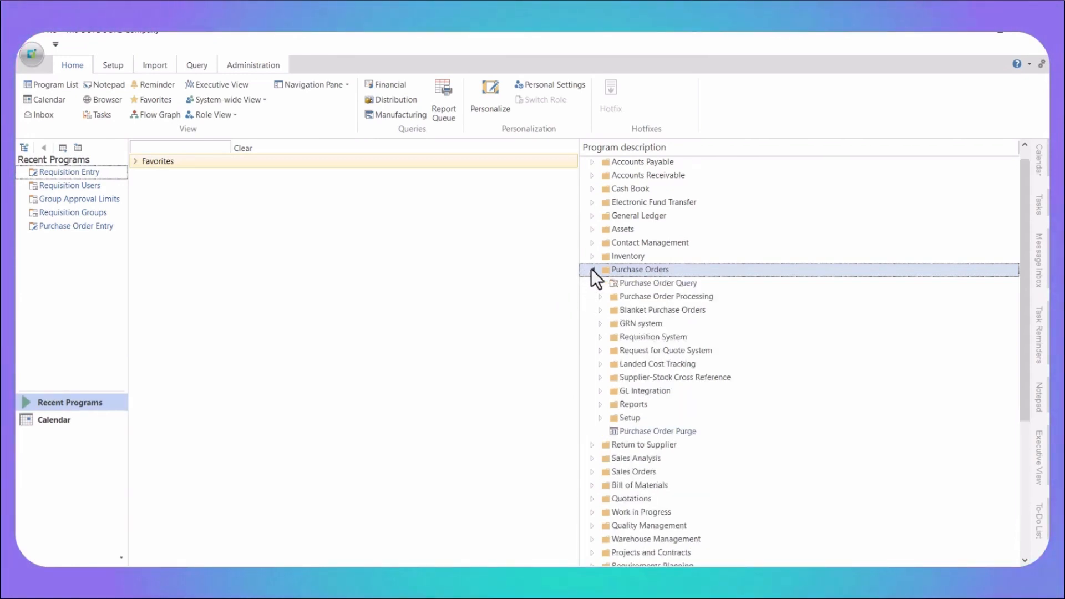
left_click(600, 337)
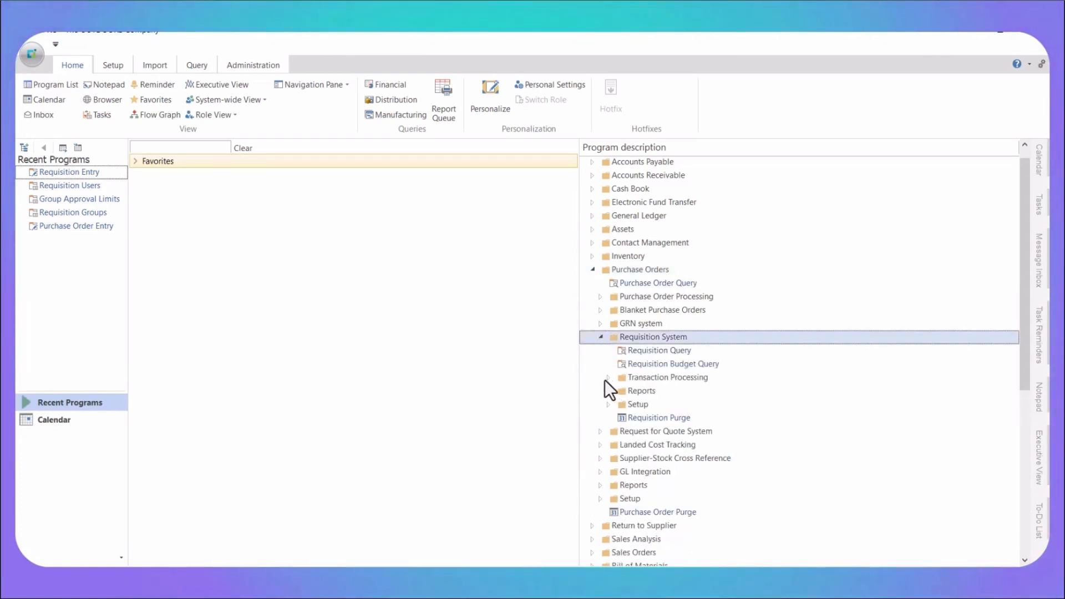
left_click(607, 379)
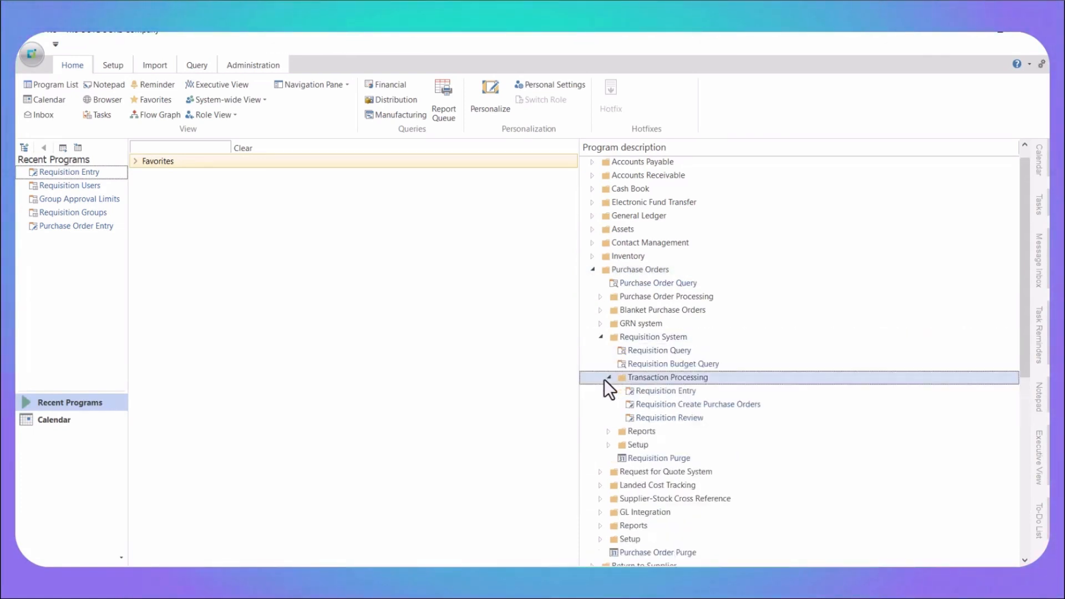
double_click(660, 395)
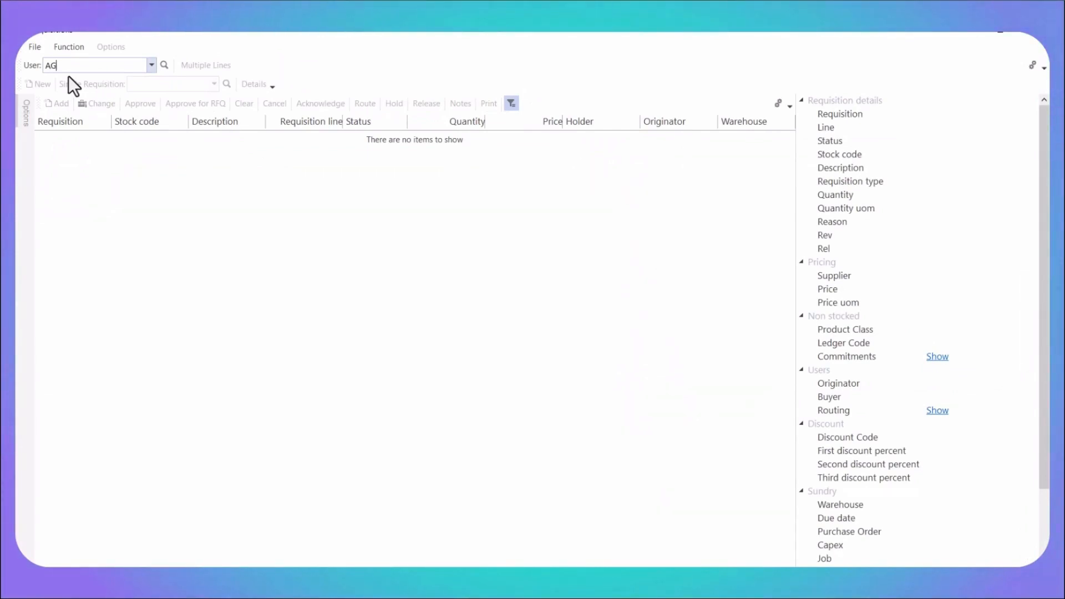
Load requisition user AG and approve the line of the A100 requisition with Normal status that BB routed.
key("Return")
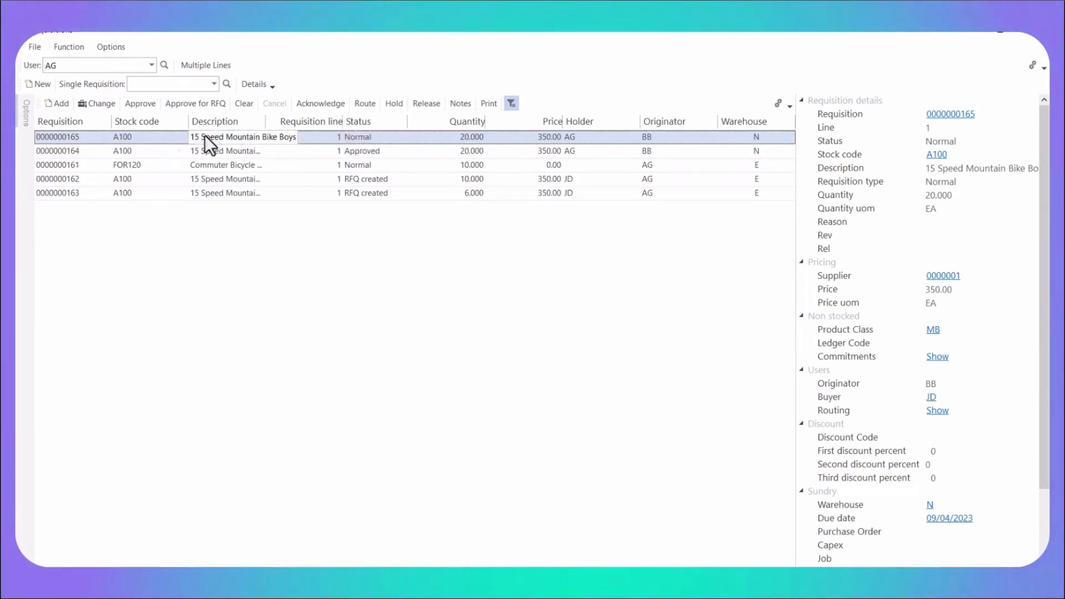
left_click(134, 104)
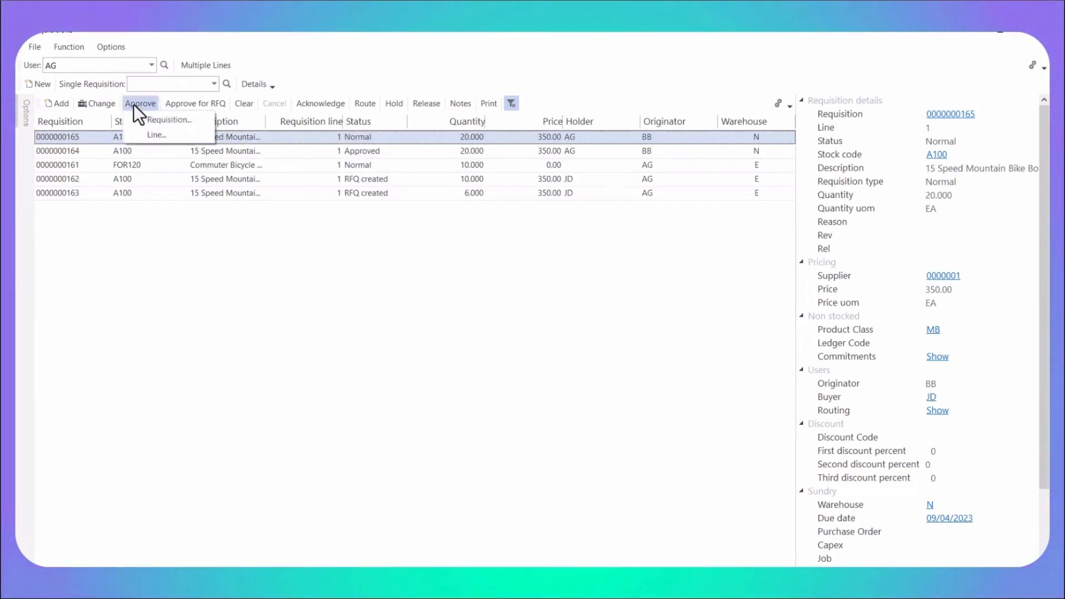
left_click(155, 136)
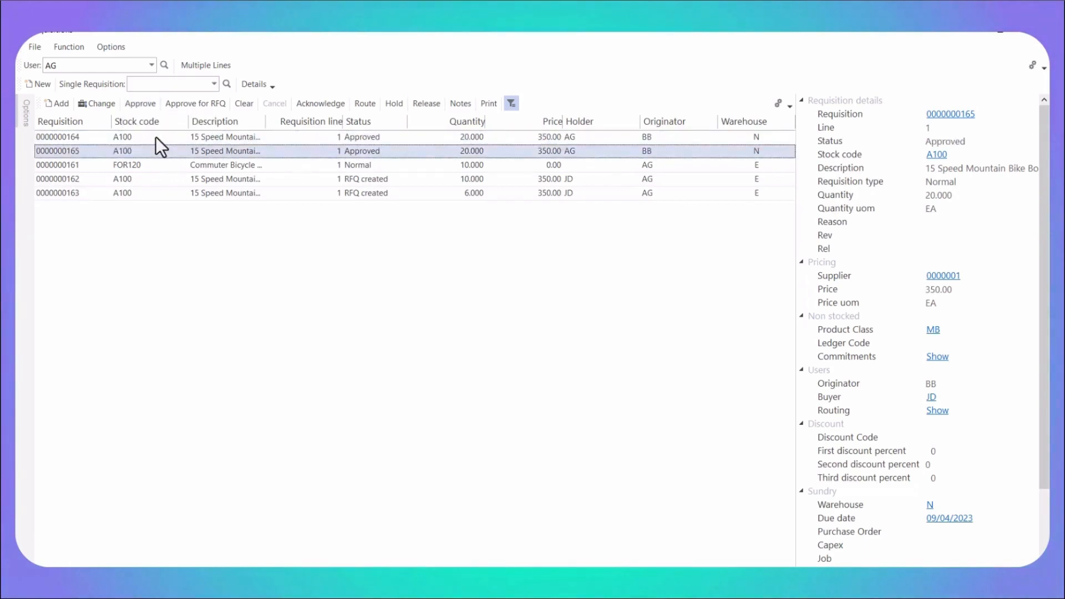